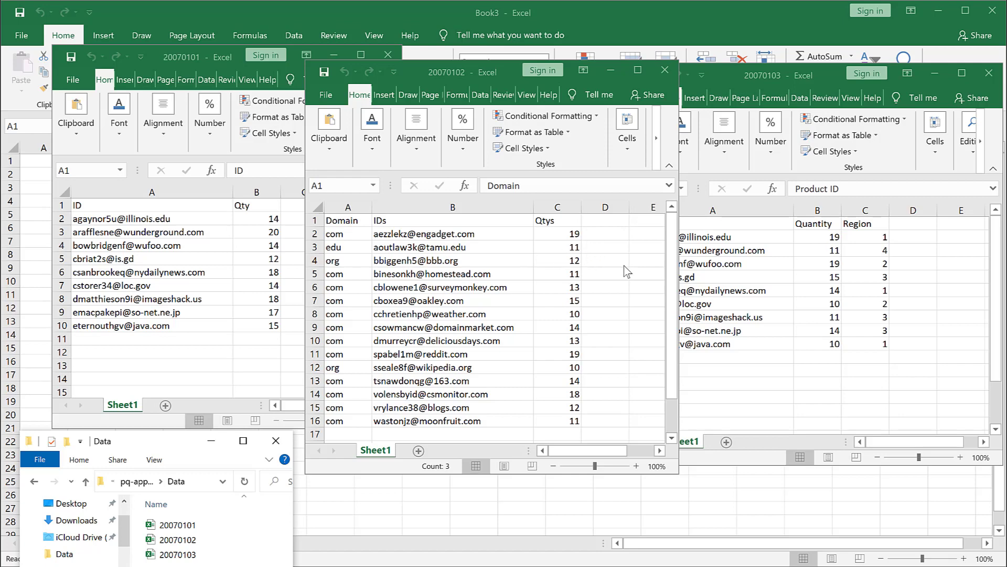
Step: Bring the 20070103 workbook to the front to show its Product ID, Quantity and Region columns
{"action": "left_click", "coordinate": [759, 368]}
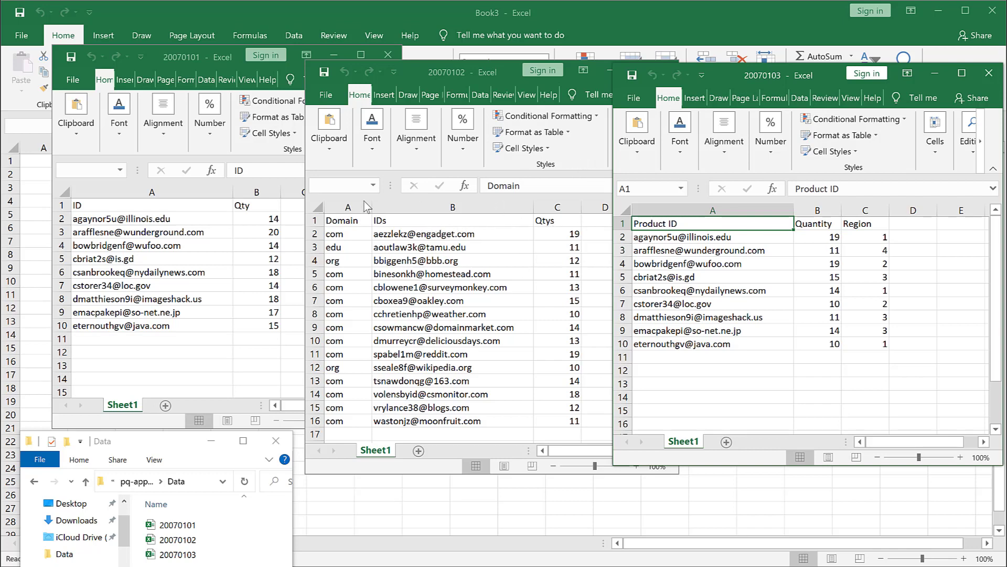
Step: Copy the IDs and Qtys headers from 20070102 and paste them transposed into Book3 A2:A3
{"action": "left_click", "coordinate": [487, 222]}
{"action": "left_click_drag", "start_coordinate": [487, 221], "coordinate": [550, 223]}
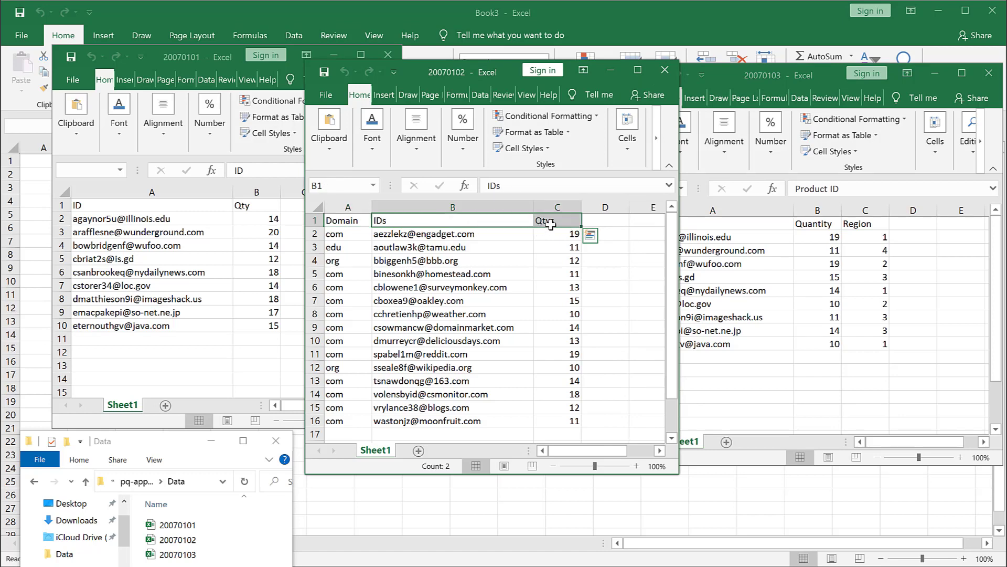
{"action": "key", "text": "ctrl+c"}
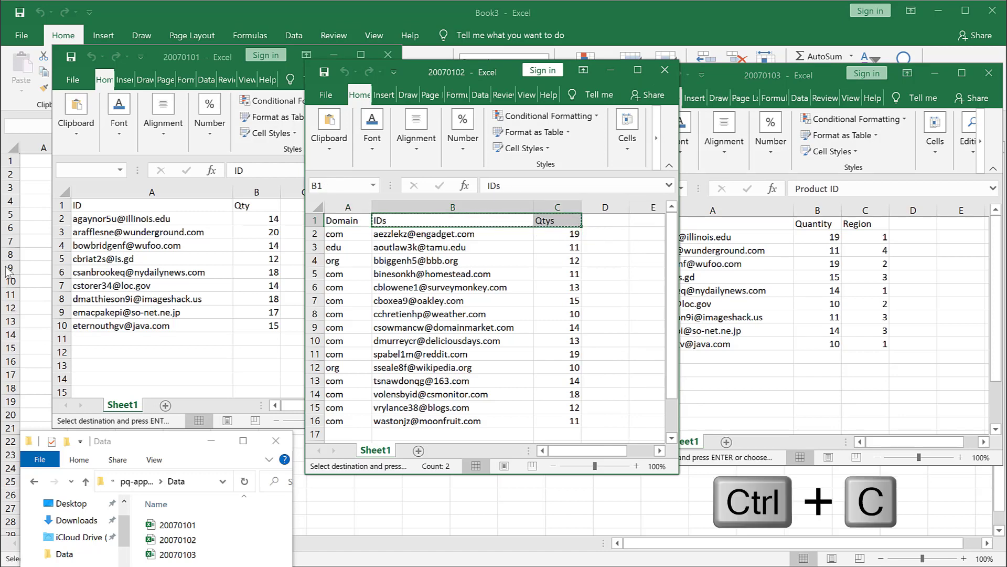
{"action": "left_click", "coordinate": [32, 258]}
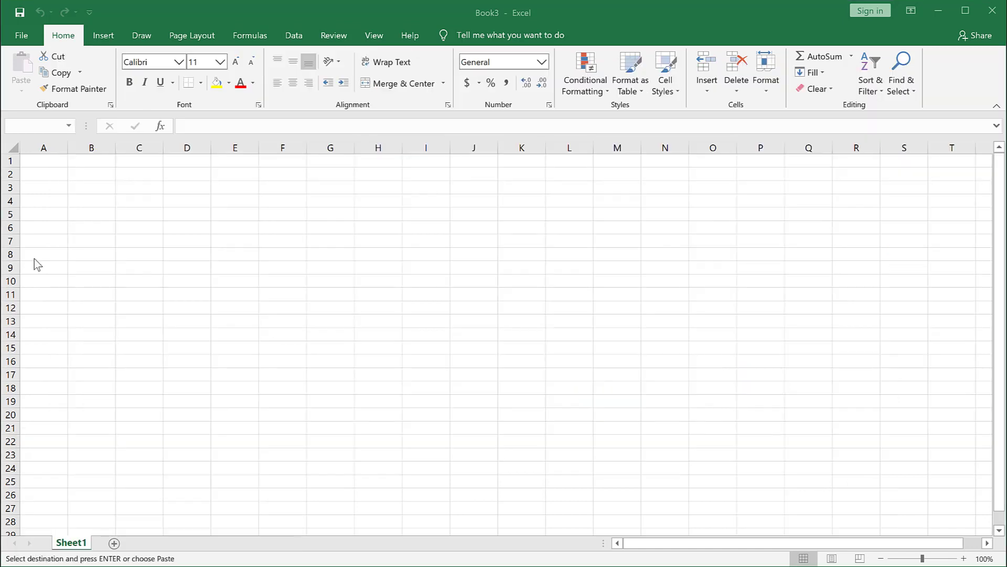
{"action": "left_click", "coordinate": [46, 180]}
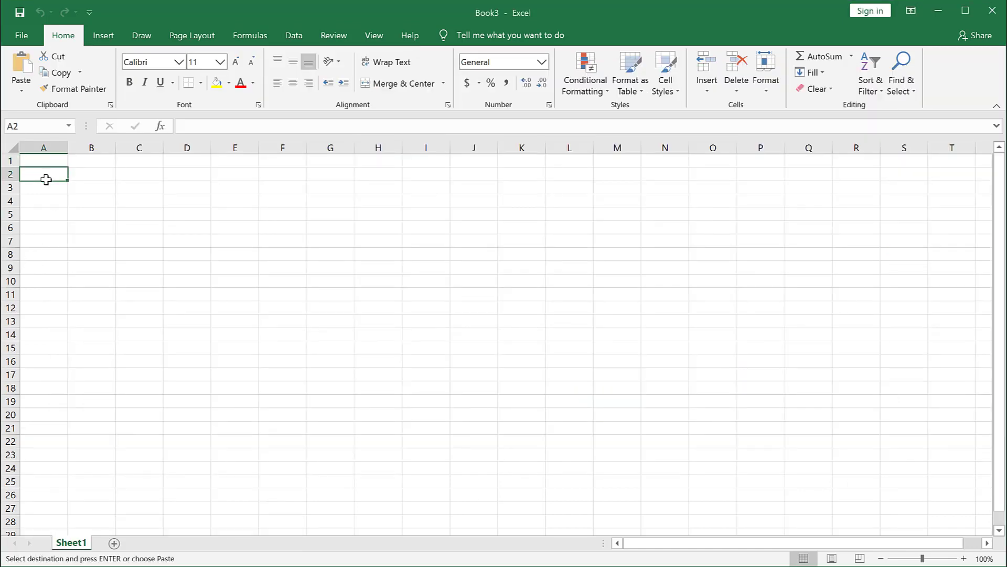
{"action": "left_click", "coordinate": [22, 92]}
{"action": "left_click", "coordinate": [61, 147]}
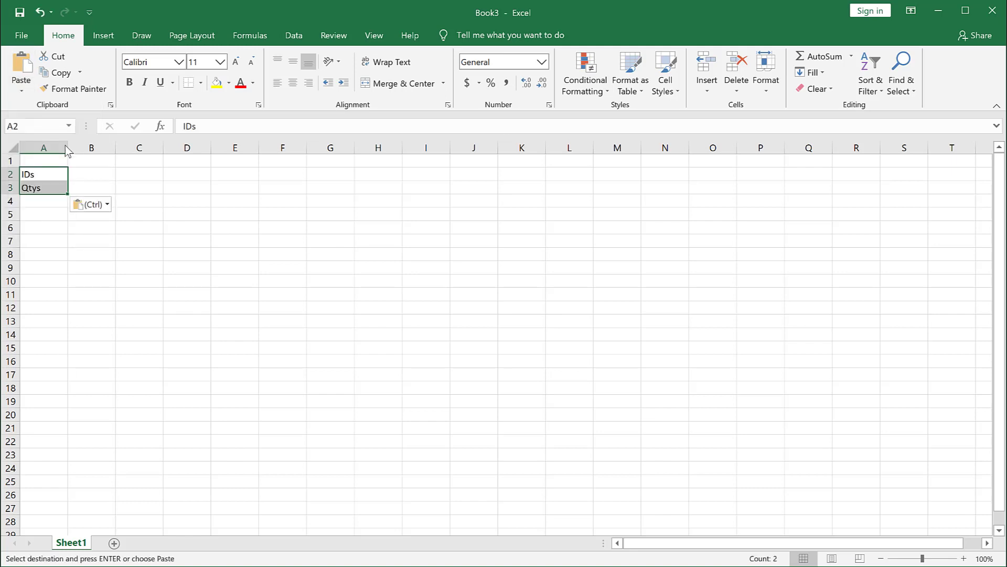
Step: Enter headings Before and After in A1:B1, and ID and Qty in B2:B3
{"action": "left_click", "coordinate": [50, 160]}
{"action": "type", "text": "B"}
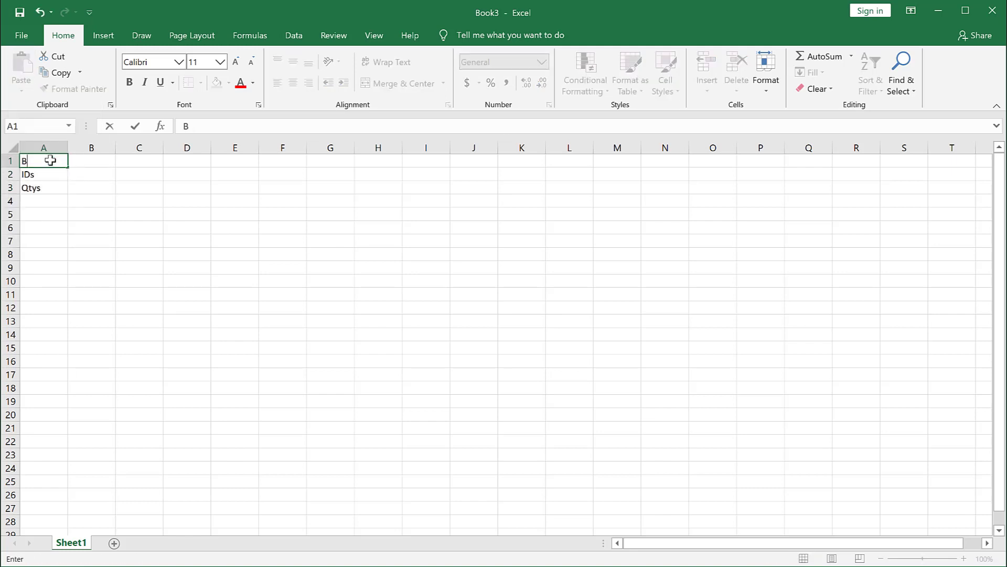
{"action": "type", "text": "efoerre"}
{"action": "left_click", "coordinate": [83, 158]}
{"action": "type", "text": "After"}
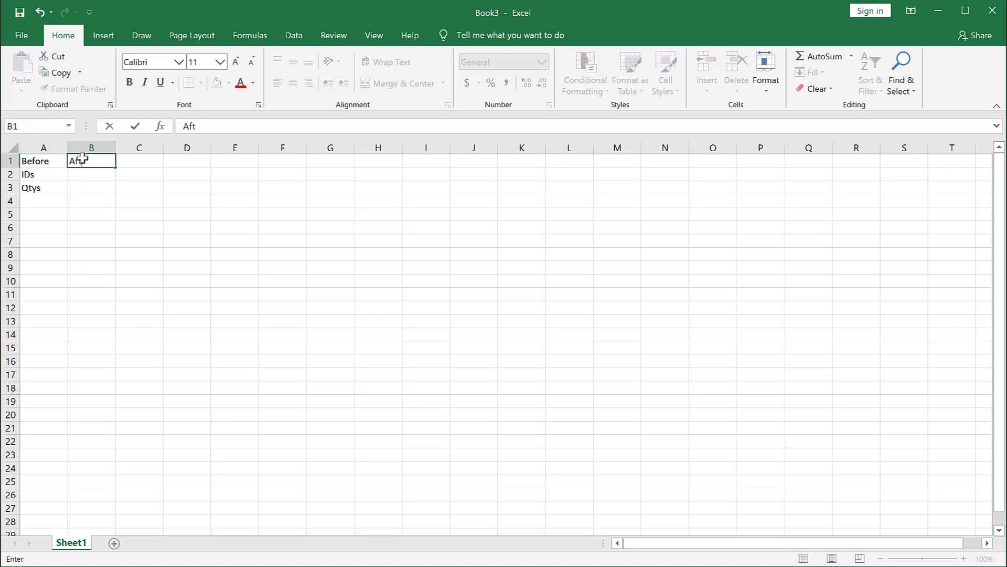
{"action": "left_click", "coordinate": [82, 175]}
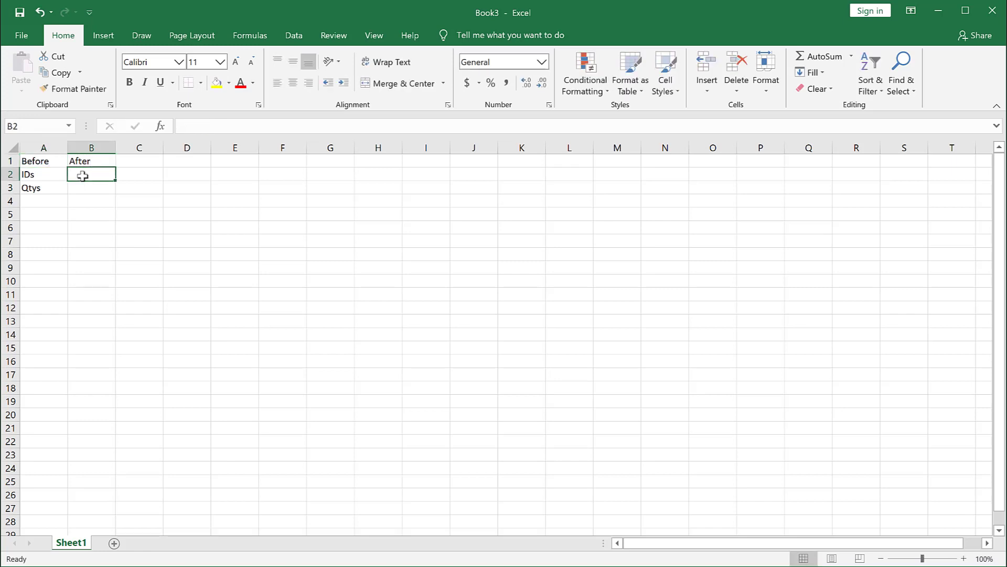
{"action": "type", "text": "ID"}
{"action": "left_click", "coordinate": [81, 186]}
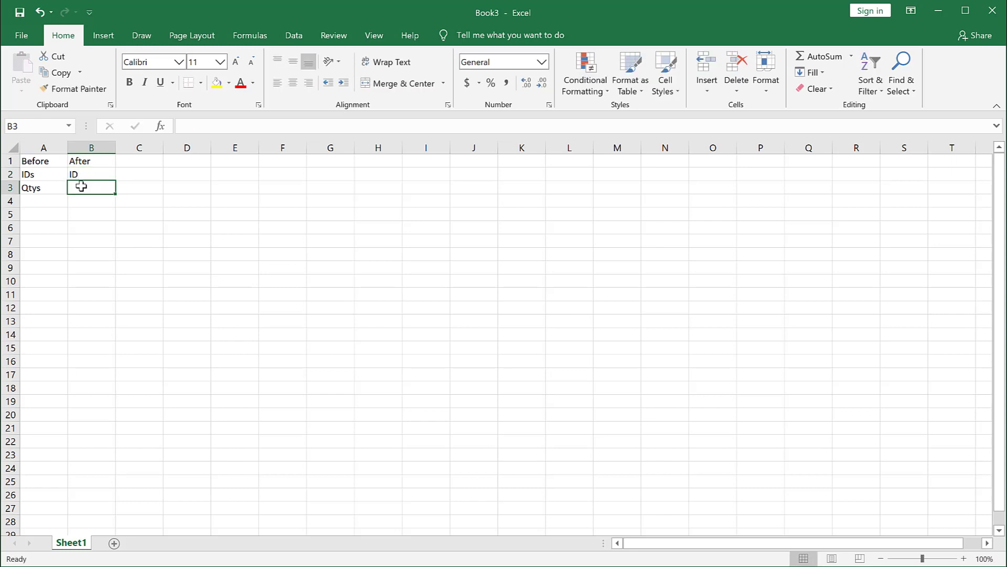
{"action": "type", "text": "Qty"}
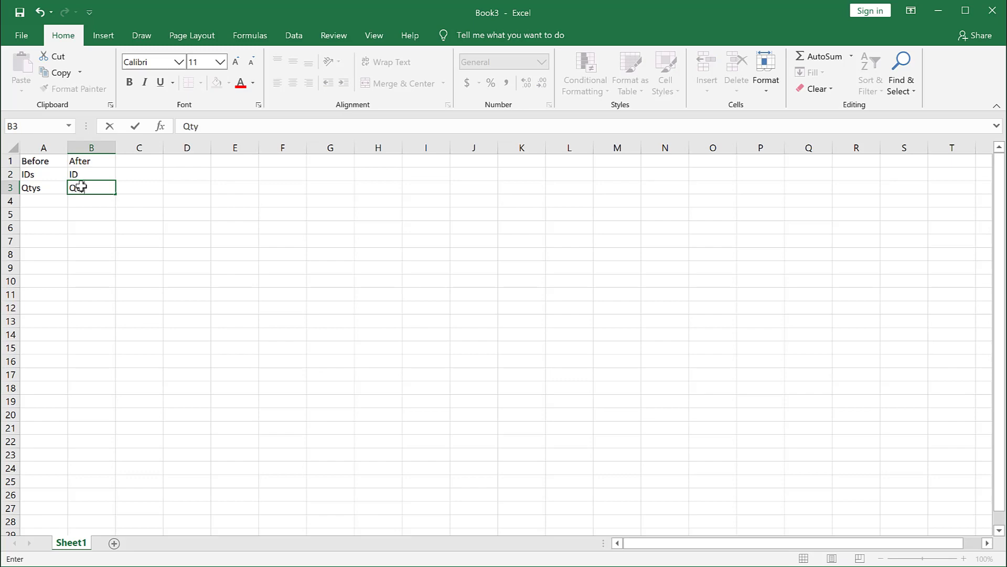
Step: Copy the Product ID and Quantity headers from 20070103 and paste them transposed into Book3 A4:A5
{"action": "left_click", "coordinate": [126, 557]}
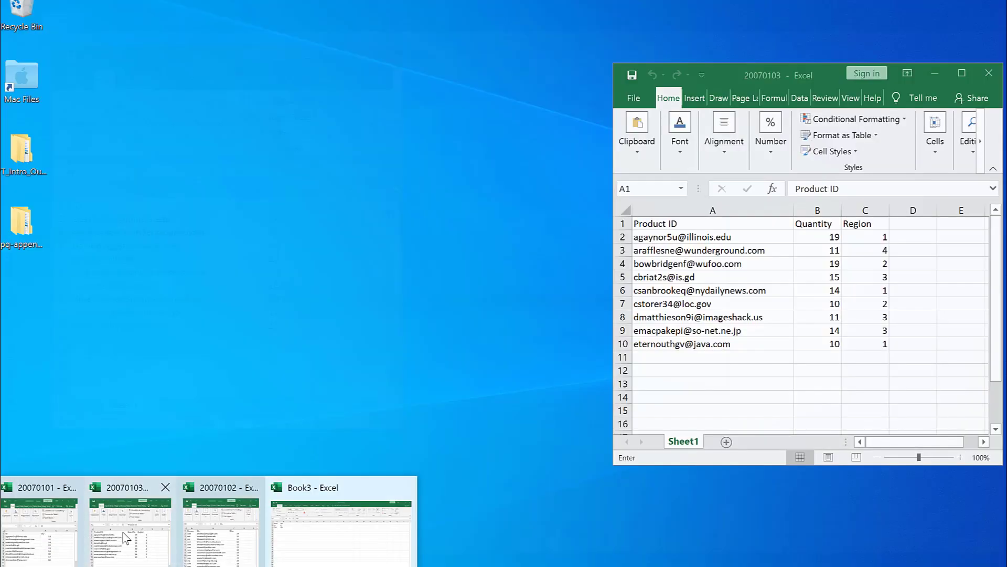
{"action": "left_click", "coordinate": [126, 532]}
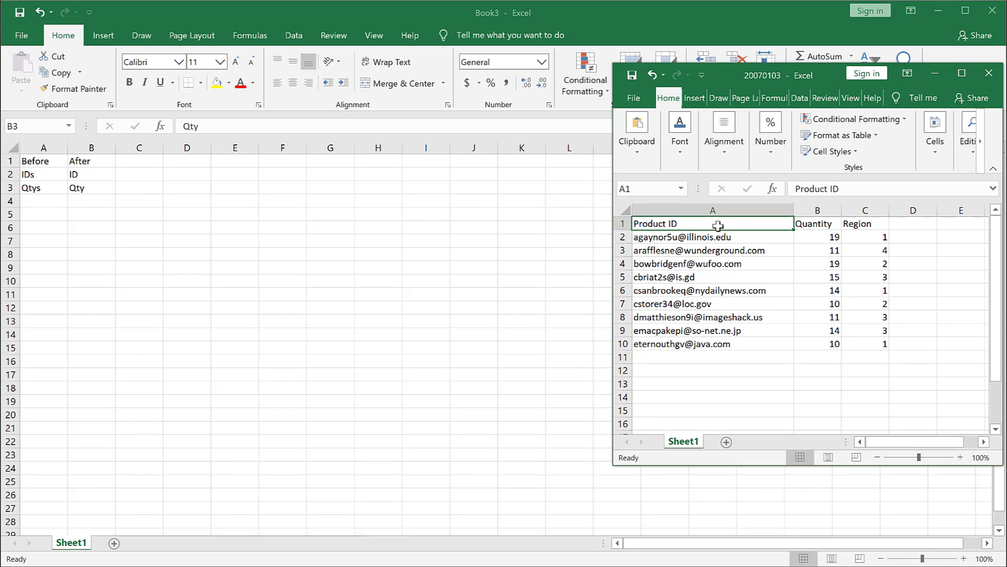
{"action": "left_click_drag", "start_coordinate": [751, 225], "coordinate": [805, 225]}
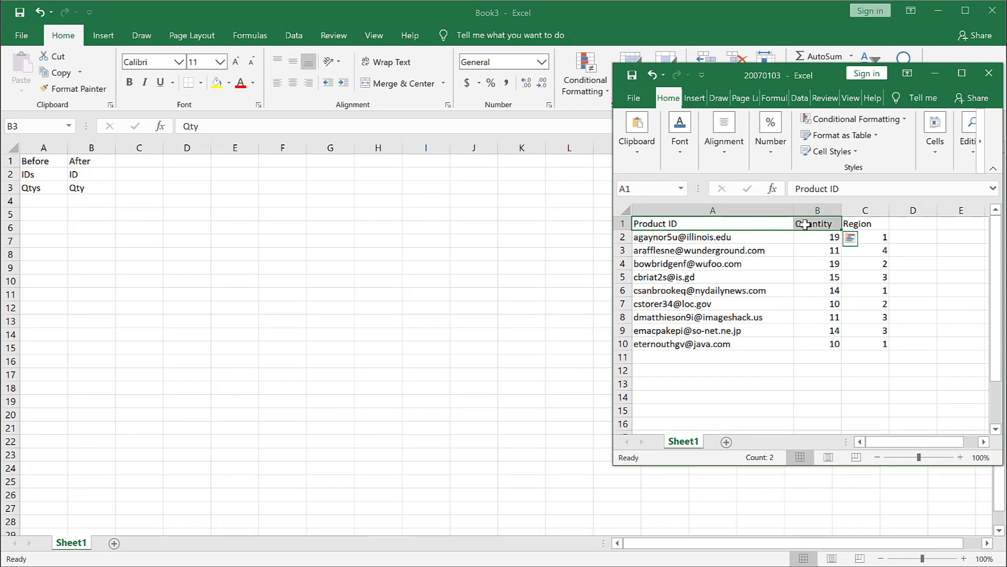
{"action": "key", "text": "ctrl+c"}
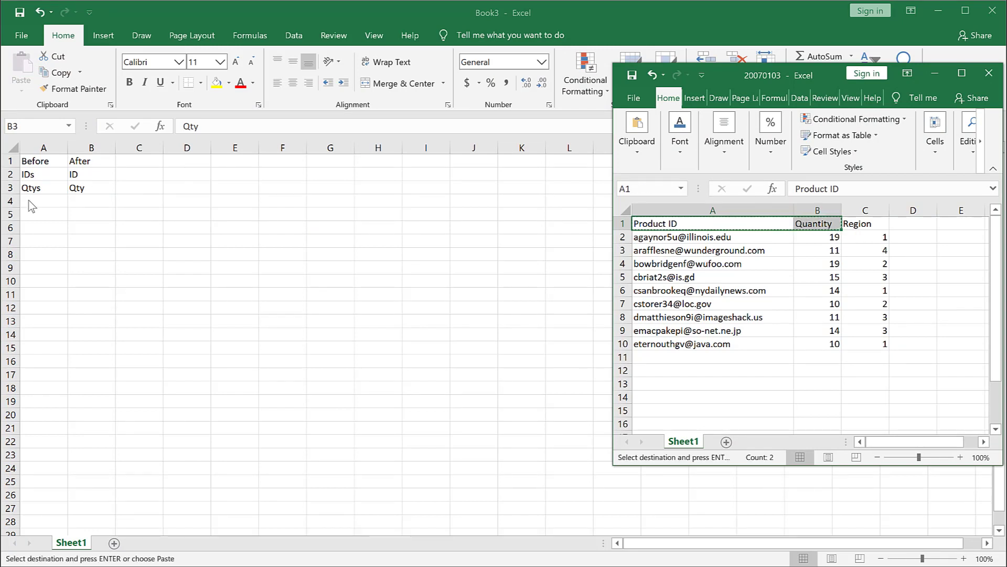
{"action": "left_click", "coordinate": [34, 200]}
{"action": "left_click", "coordinate": [34, 200]}
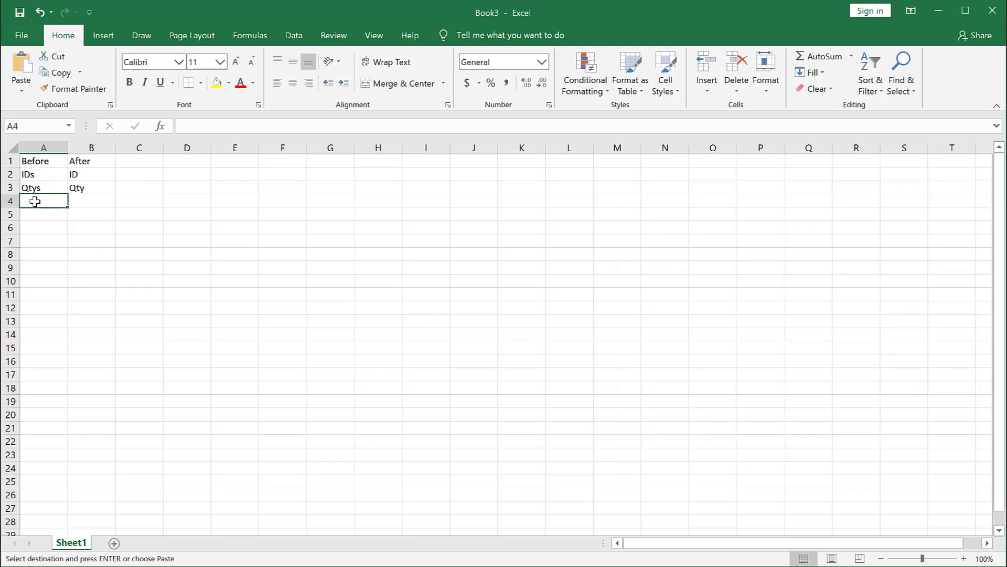
{"action": "left_click", "coordinate": [21, 90]}
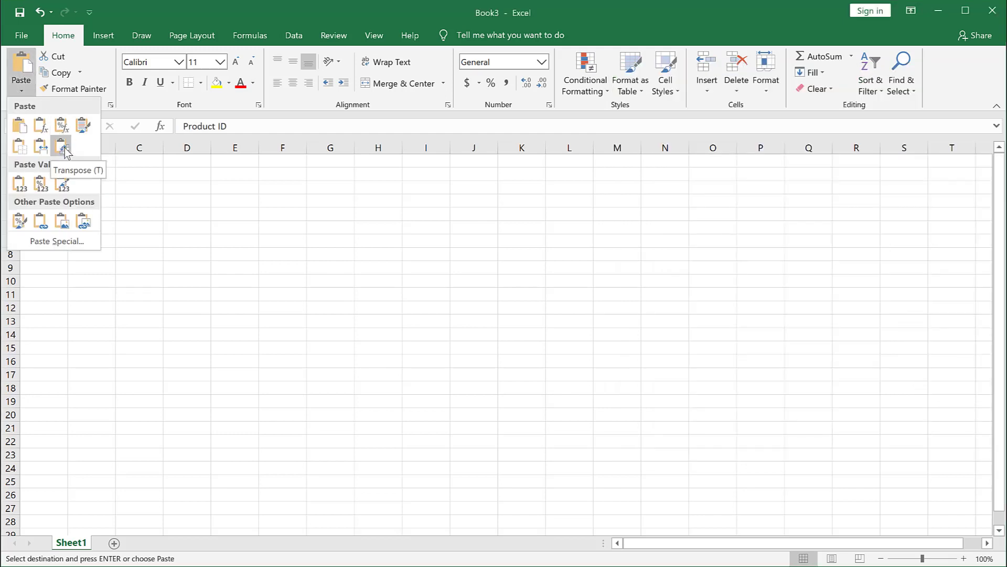
{"action": "left_click", "coordinate": [41, 147]}
Step: Copy ID and Qty from B2:B3 into B4:B5 and verify the new mappings
{"action": "left_click_drag", "start_coordinate": [88, 177], "coordinate": [93, 188]}
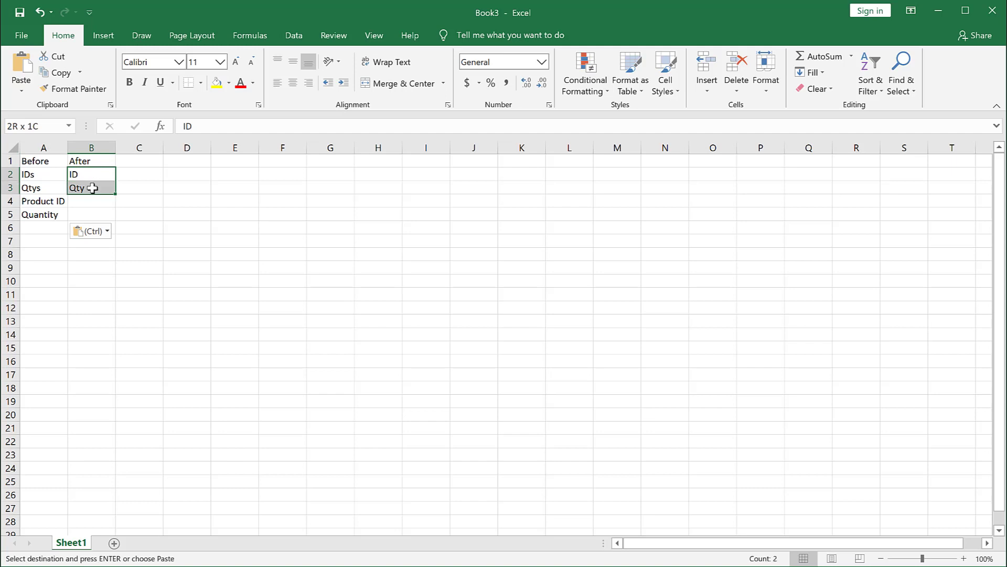
{"action": "key", "text": "ctrl+c"}
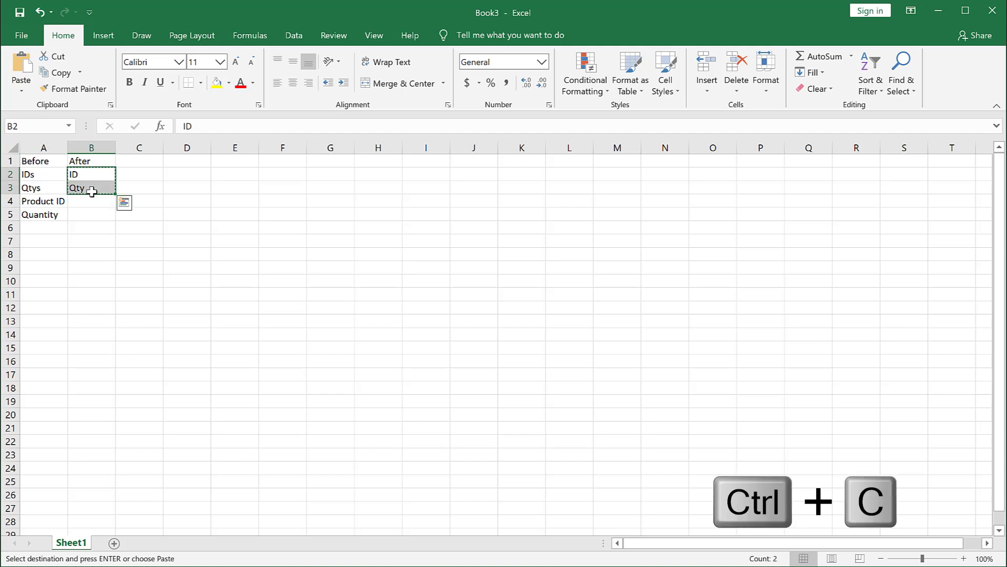
{"action": "left_click", "coordinate": [86, 202]}
{"action": "key", "text": "ctrl+v"}
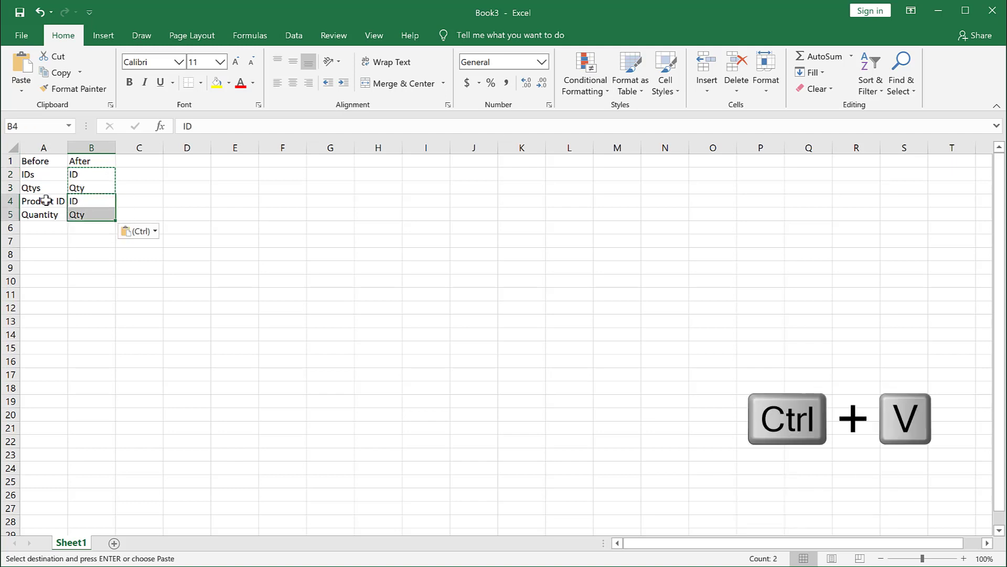
{"action": "left_click", "coordinate": [45, 200]}
{"action": "left_click", "coordinate": [82, 202]}
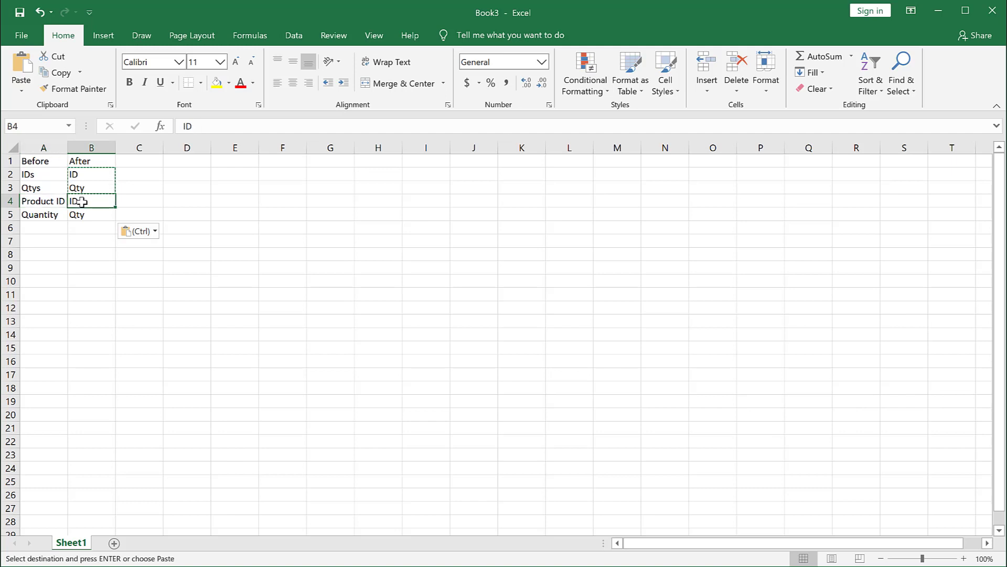
{"action": "left_click", "coordinate": [52, 215]}
{"action": "left_click", "coordinate": [83, 218]}
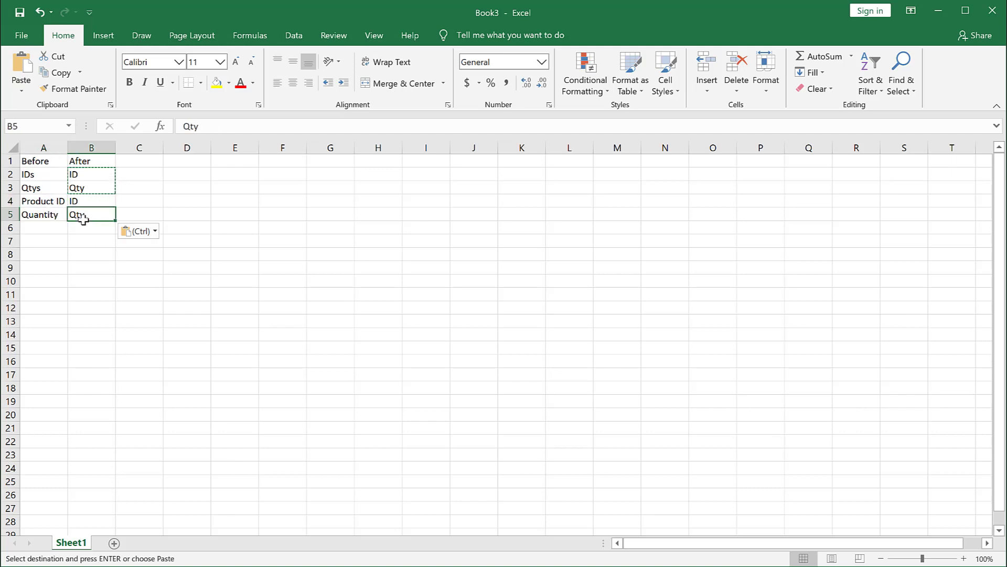
Step: Convert the Before/After list in A1:B5 into a table with headers
{"action": "left_click", "coordinate": [55, 186]}
{"action": "left_click", "coordinate": [103, 35]}
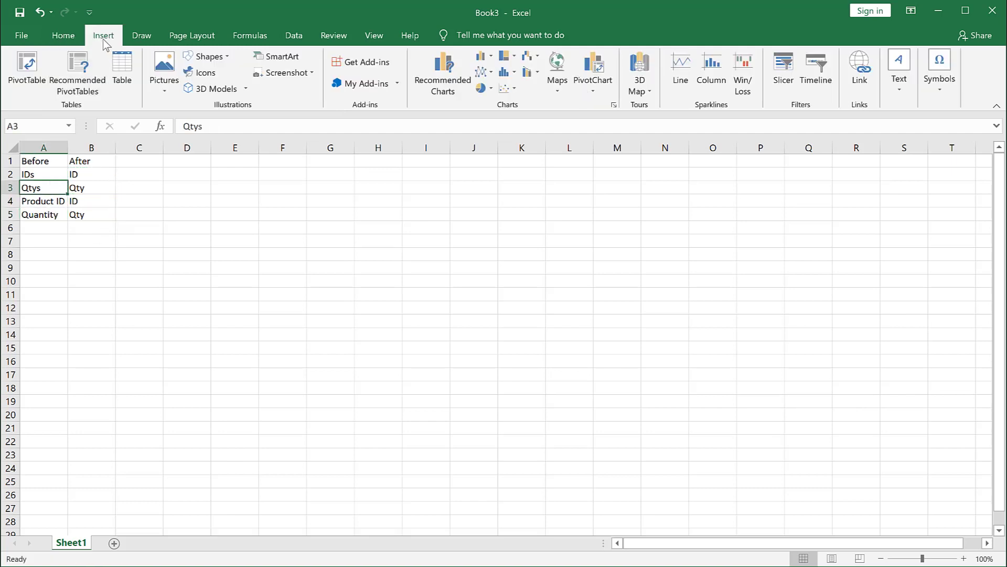
{"action": "left_click", "coordinate": [122, 66]}
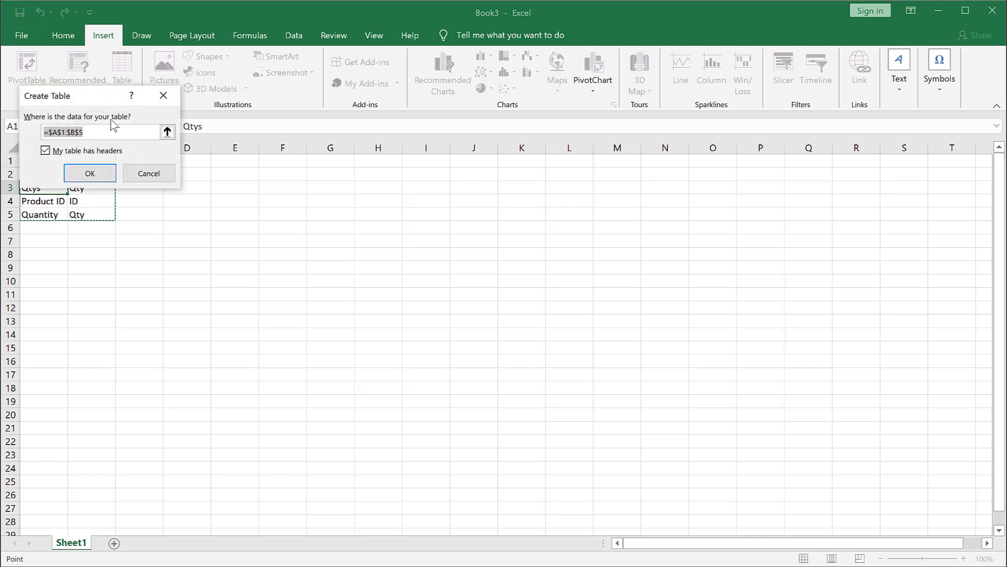
{"action": "left_click", "coordinate": [95, 172]}
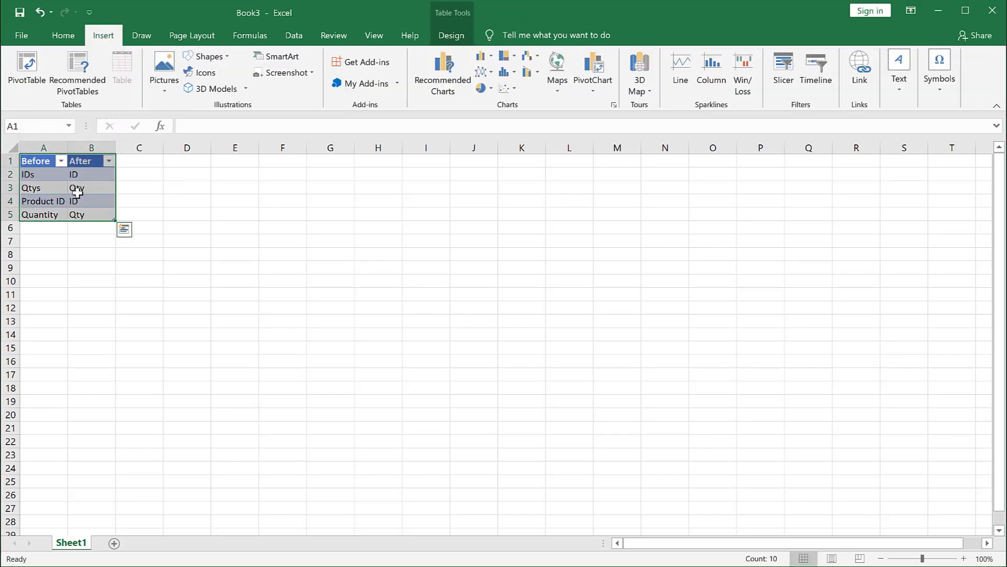
Step: Rename the table from Table1 to fn_convert
{"action": "left_click", "coordinate": [449, 37]}
{"action": "left_click", "coordinate": [9, 73]}
{"action": "left_click_drag", "start_coordinate": [46, 73], "coordinate": [9, 73]}
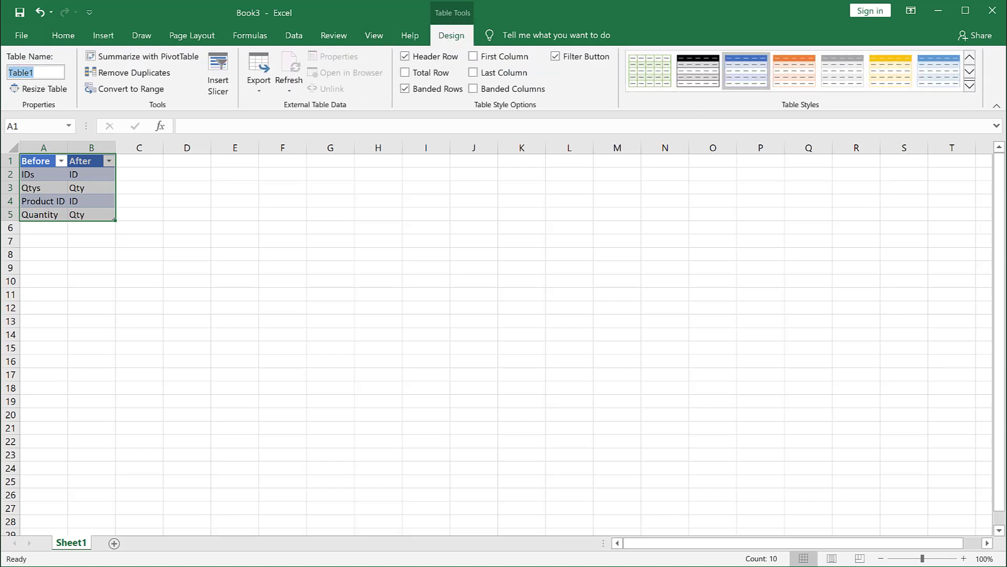
{"action": "type", "text": "fn_convert"}
{"action": "key", "text": "Return"}
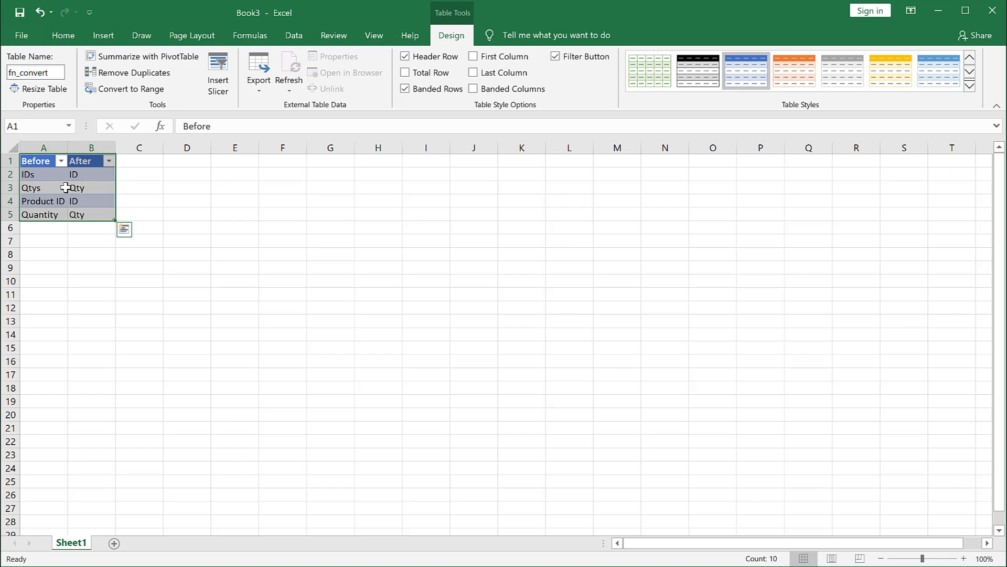
Step: Load the fn_convert table into Power Query and close it as a connection-only query
{"action": "left_click", "coordinate": [296, 38]}
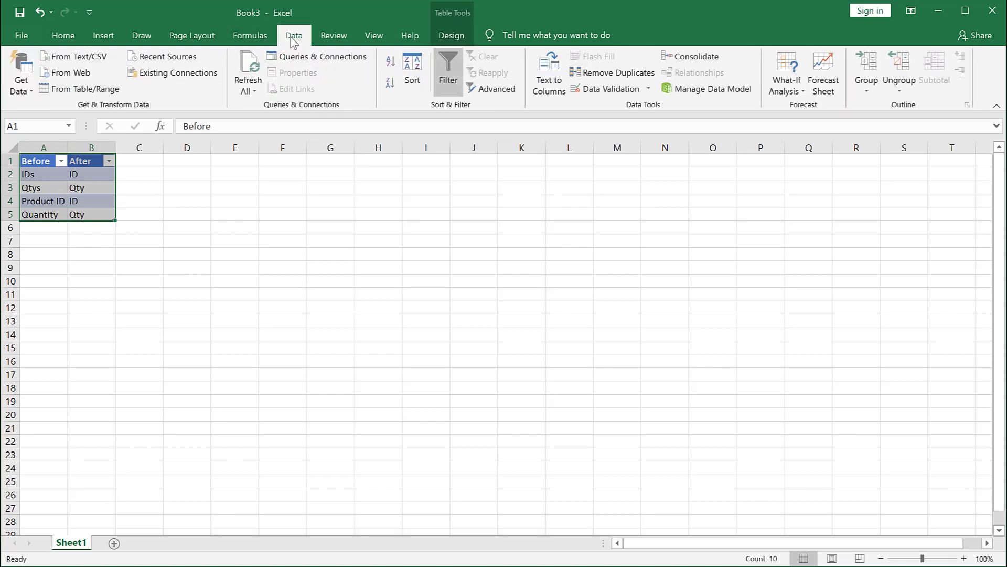
{"action": "left_click", "coordinate": [73, 91]}
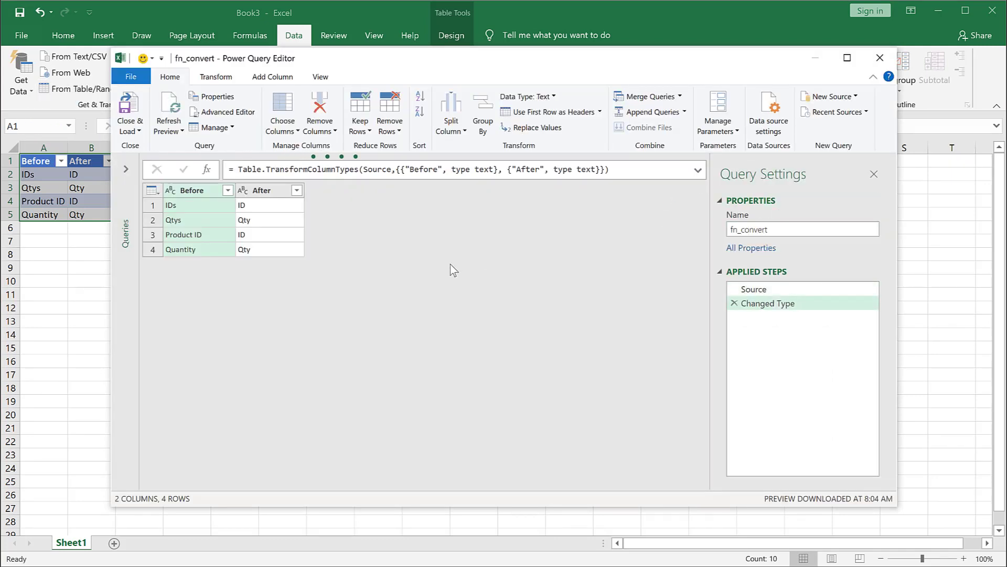
{"action": "left_click", "coordinate": [134, 133]}
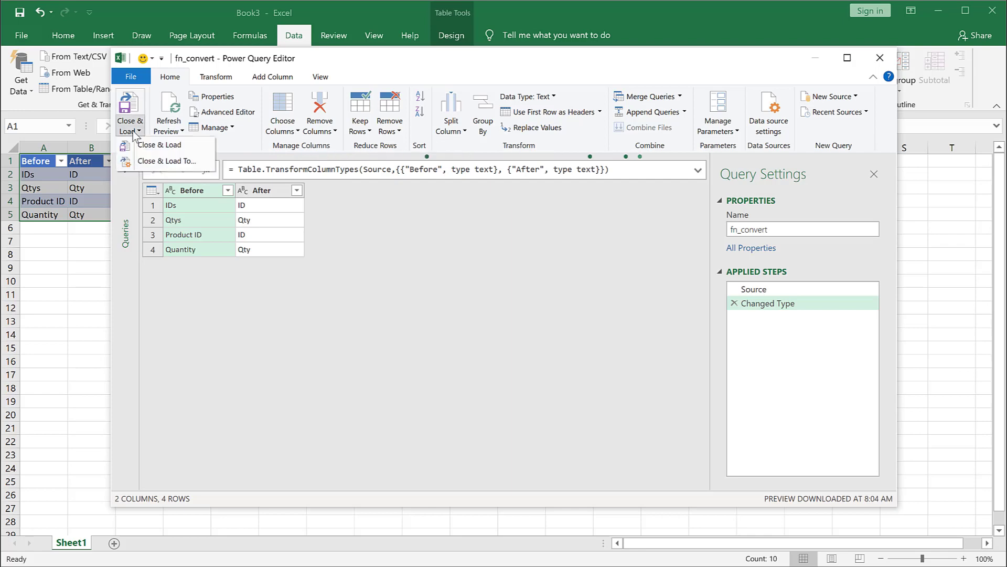
{"action": "left_click", "coordinate": [151, 163]}
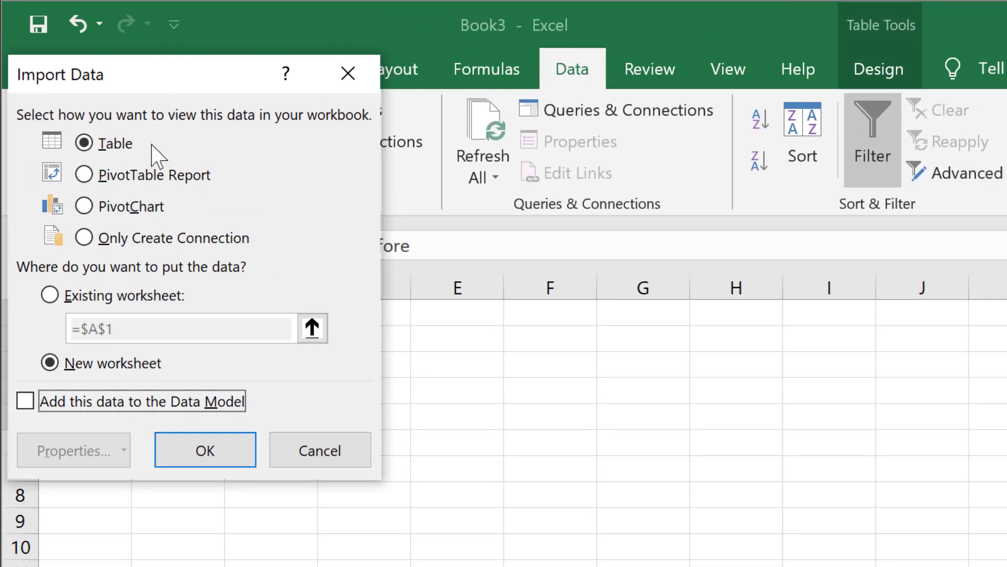
{"action": "left_click", "coordinate": [85, 240]}
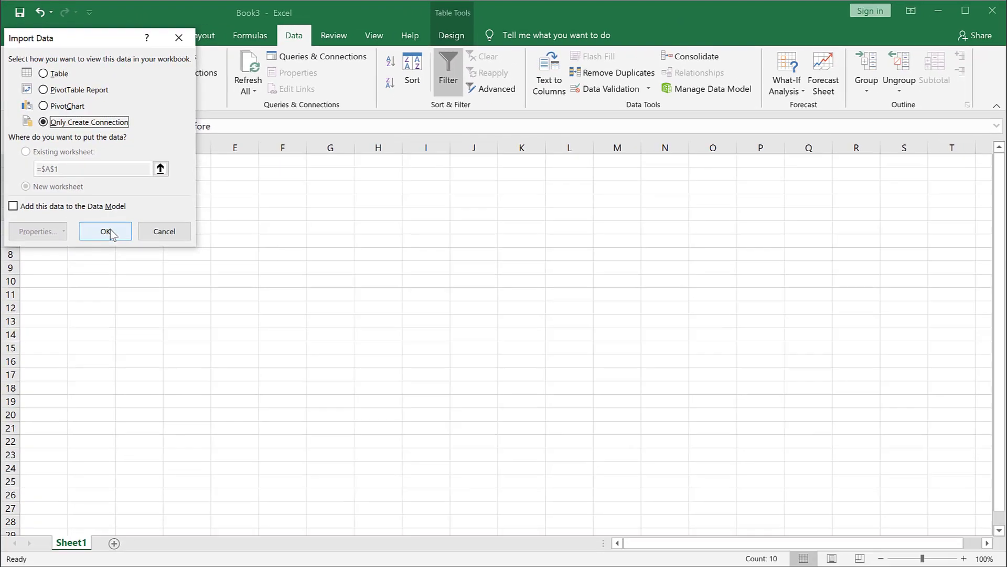
{"action": "left_click", "coordinate": [162, 339]}
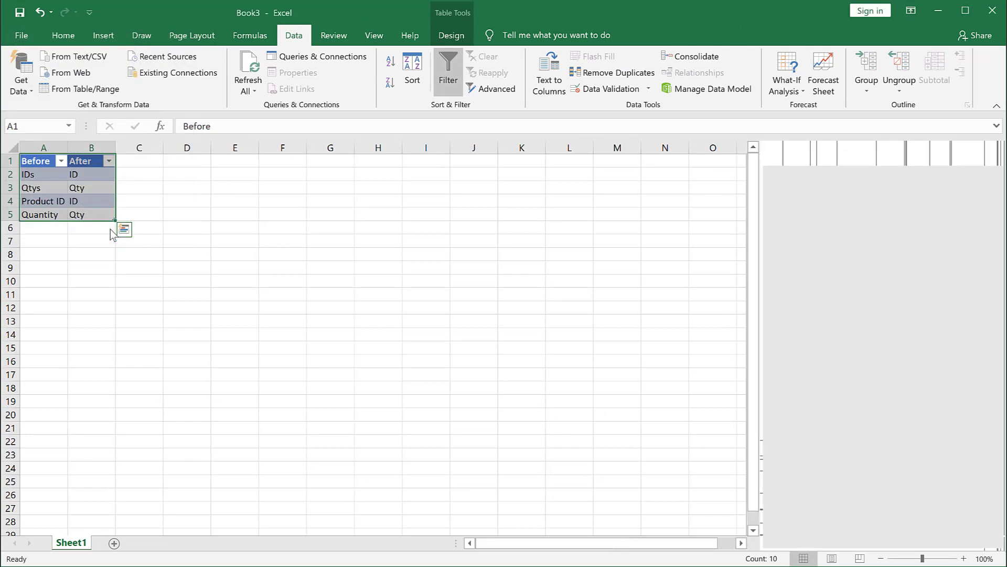
Step: Connect to the pq-append-mis-col Data folder through Get Data > From File > From Folder
{"action": "mouse_move", "coordinate": [829, 237]}
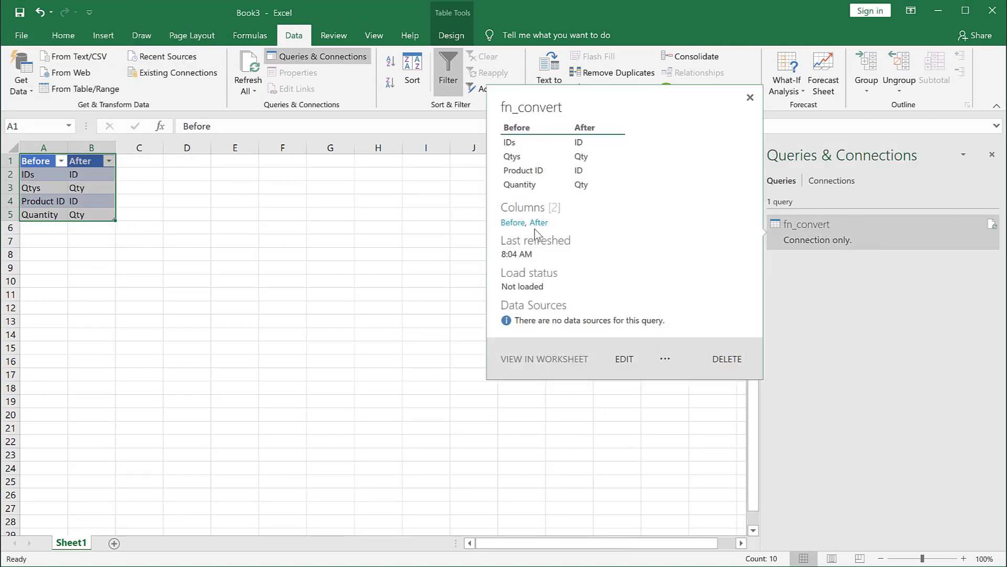
{"action": "left_click", "coordinate": [330, 295]}
{"action": "left_click", "coordinate": [240, 256]}
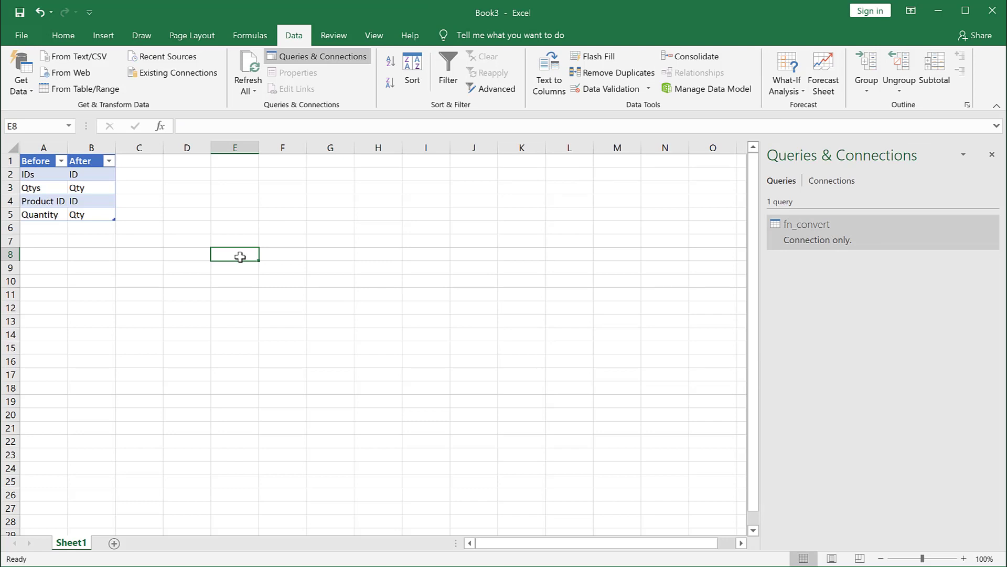
{"action": "left_click", "coordinate": [62, 40]}
{"action": "left_click", "coordinate": [292, 38]}
{"action": "left_click", "coordinate": [25, 89]}
{"action": "mouse_move", "coordinate": [89, 117]}
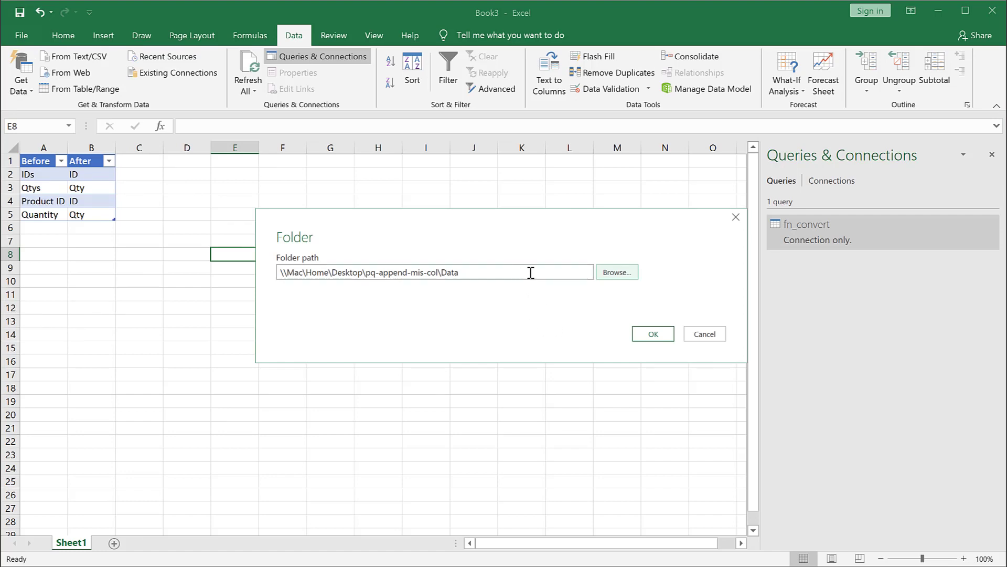
{"action": "left_click", "coordinate": [654, 334]}
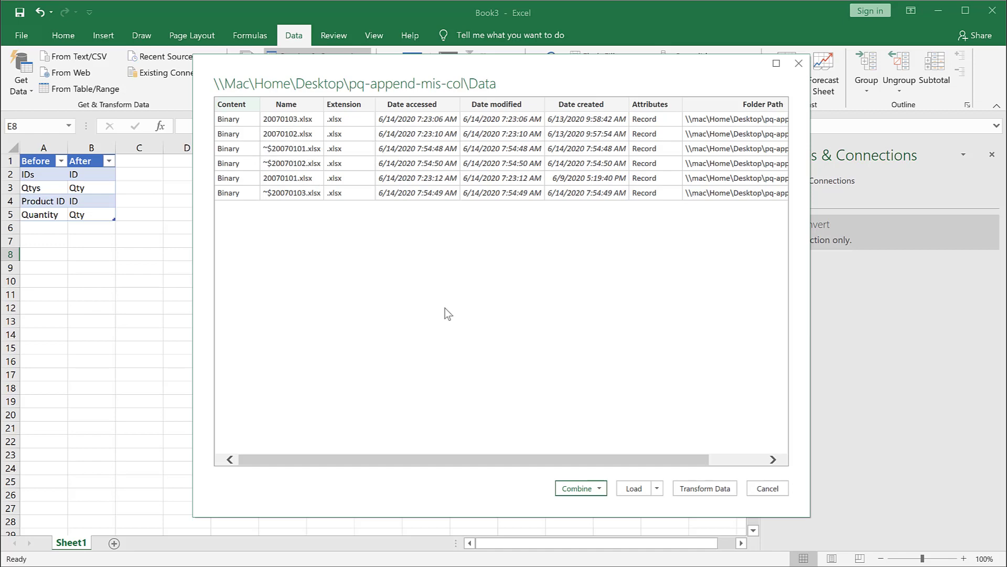
Step: Combine and transform the folder's files using Sheet1 of sample file 20070101.xlsx
{"action": "left_click", "coordinate": [600, 489]}
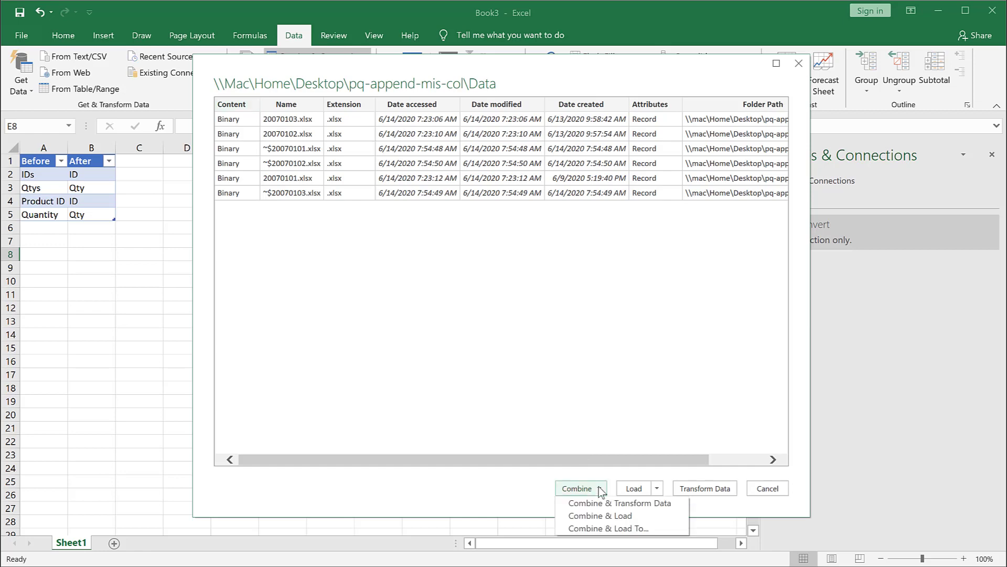
{"action": "left_click", "coordinate": [604, 502]}
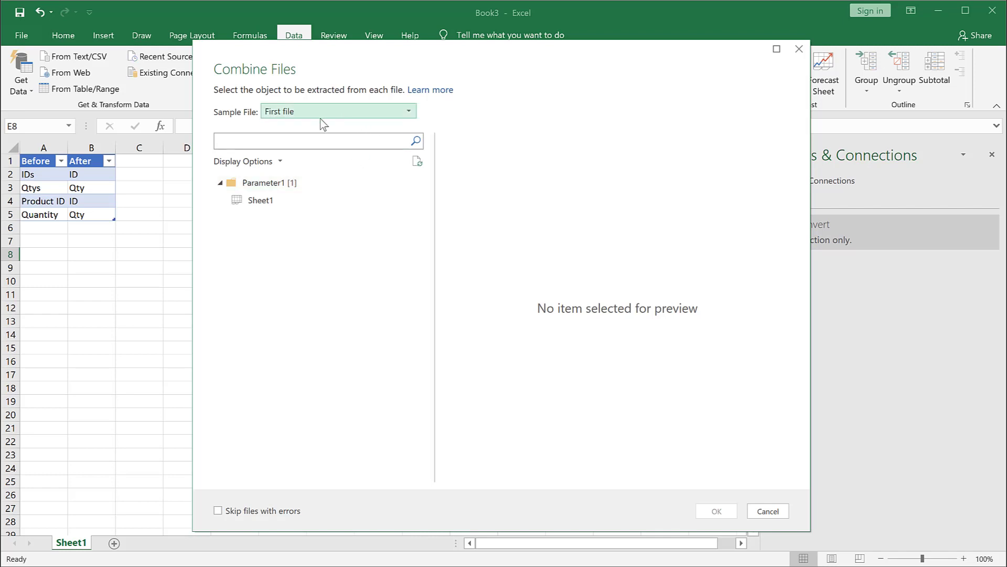
{"action": "left_click", "coordinate": [325, 204]}
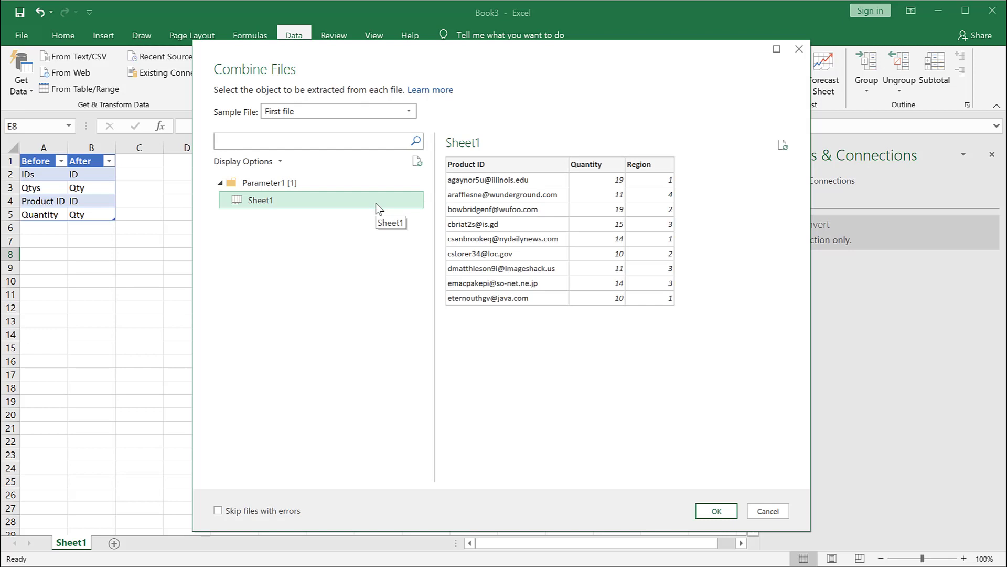
{"action": "left_click", "coordinate": [392, 108]}
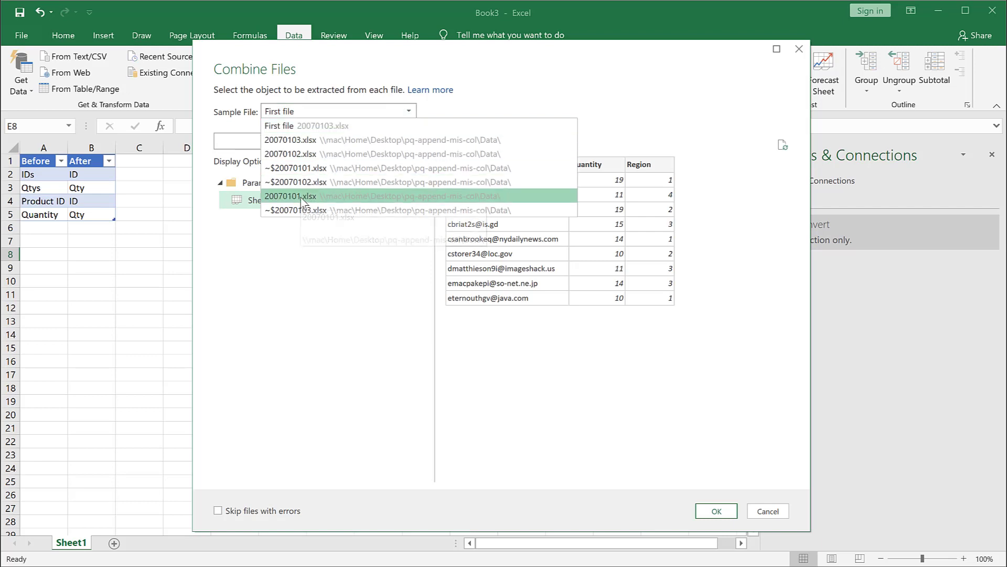
{"action": "key", "text": "Escape"}
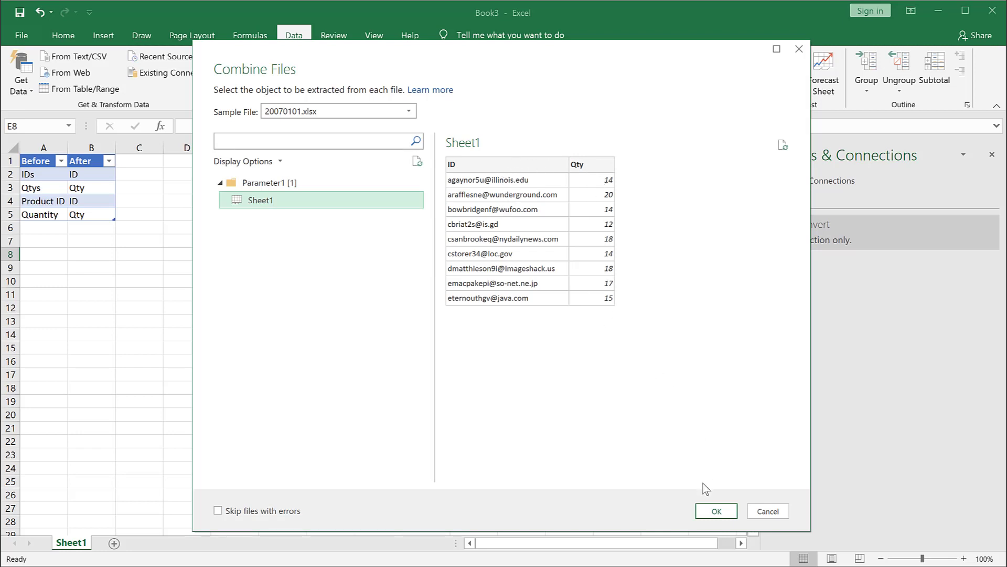
{"action": "left_click", "coordinate": [716, 511]}
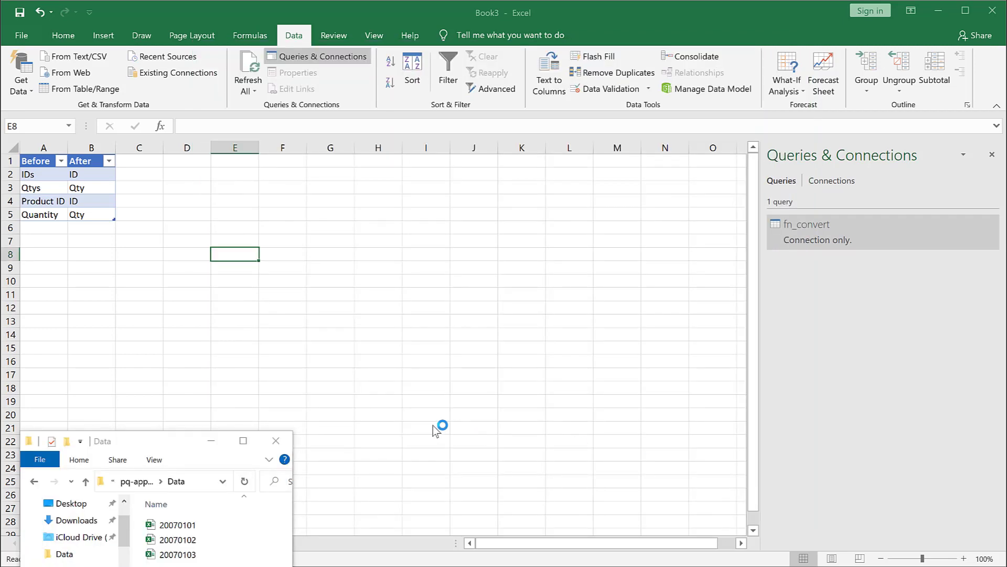
Step: Inspect the Parameter1, Sample File, Transform File and Transform Sample File helper queries
{"action": "left_click", "coordinate": [212, 440]}
{"action": "left_click", "coordinate": [276, 441]}
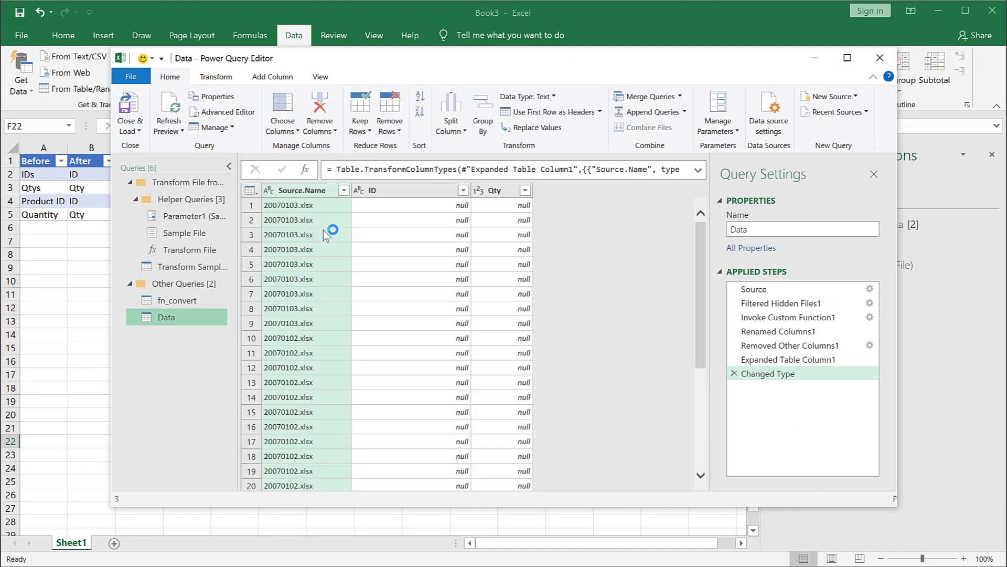
{"action": "left_click", "coordinate": [200, 219]}
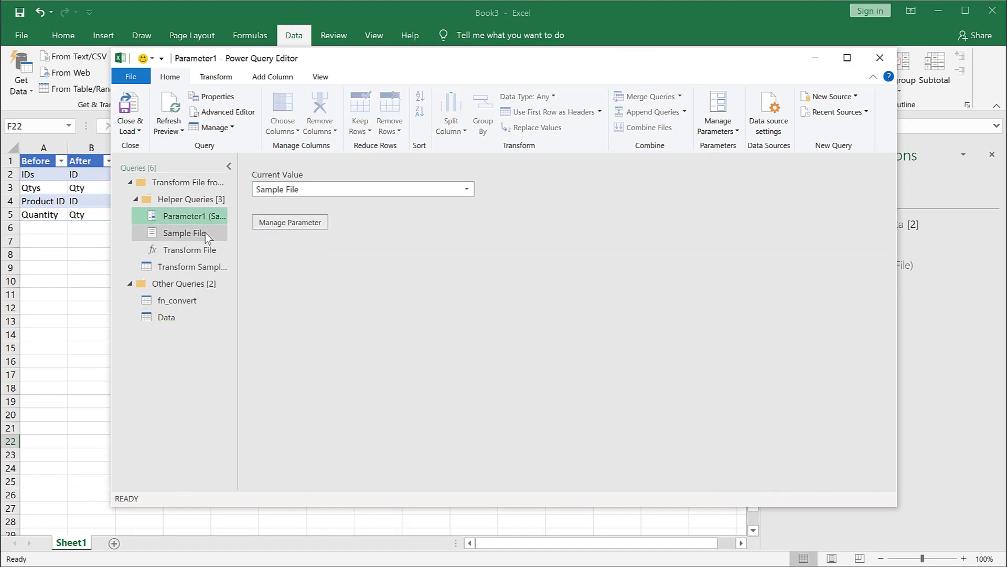
{"action": "left_click", "coordinate": [204, 234]}
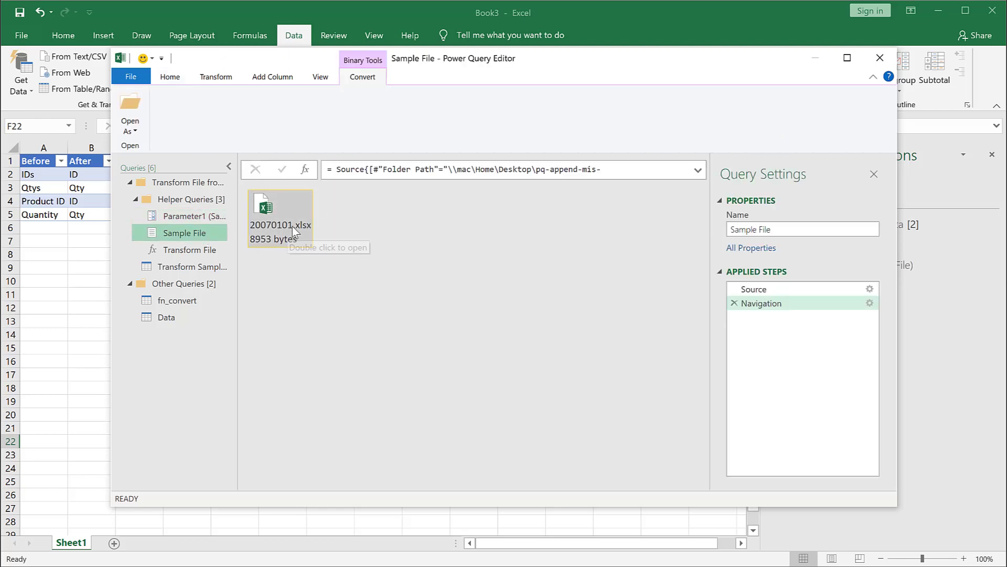
{"action": "left_click", "coordinate": [199, 251]}
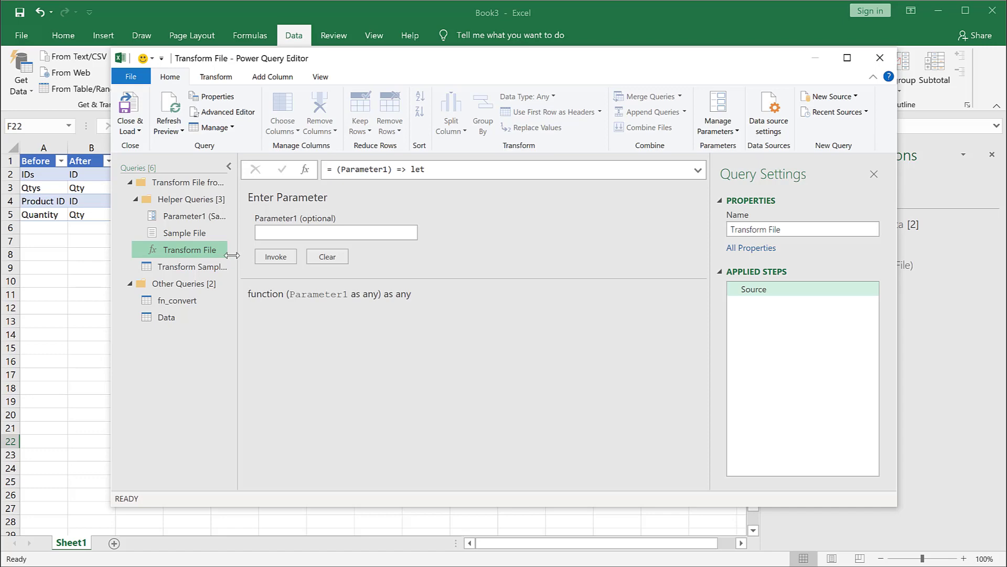
{"action": "left_click", "coordinate": [197, 266]}
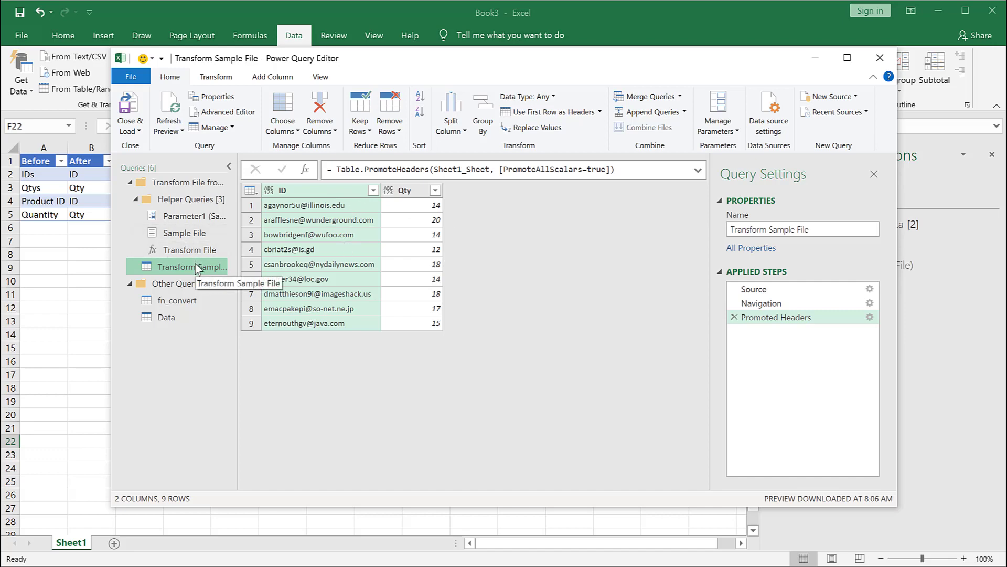
Step: Review the combined Data query's mostly null ID and Qty rows, then return to Transform Sample File
{"action": "left_click", "coordinate": [185, 316]}
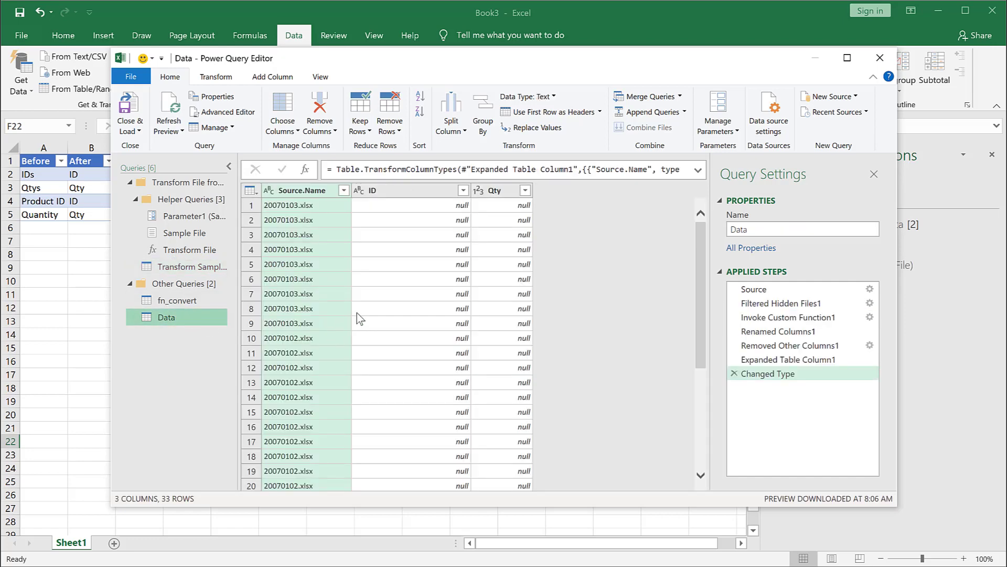
{"action": "scroll", "coordinate": [425, 278], "scroll_direction": "down", "scroll_amount": 5}
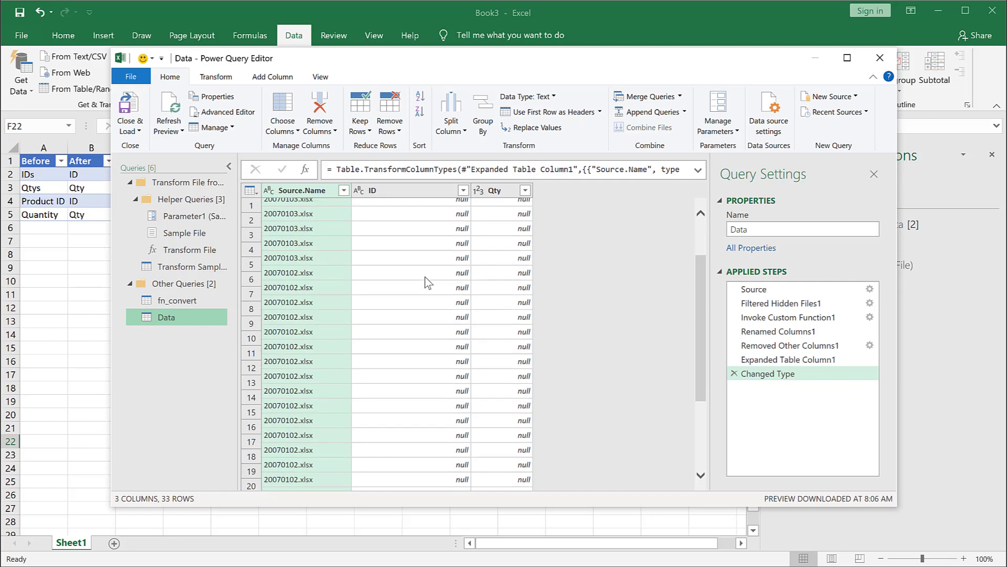
{"action": "scroll", "coordinate": [425, 277], "scroll_direction": "up", "scroll_amount": 5}
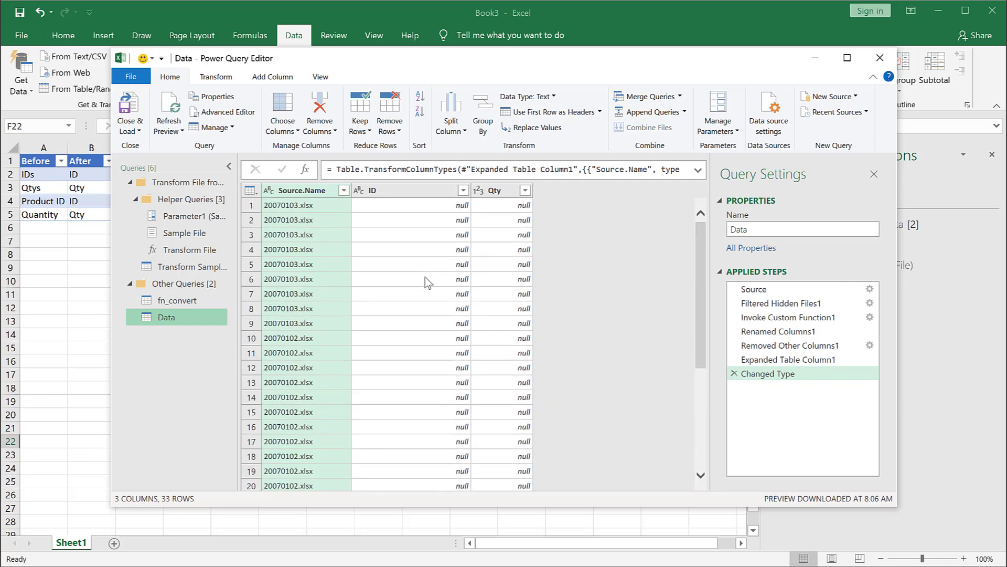
{"action": "left_click", "coordinate": [177, 267]}
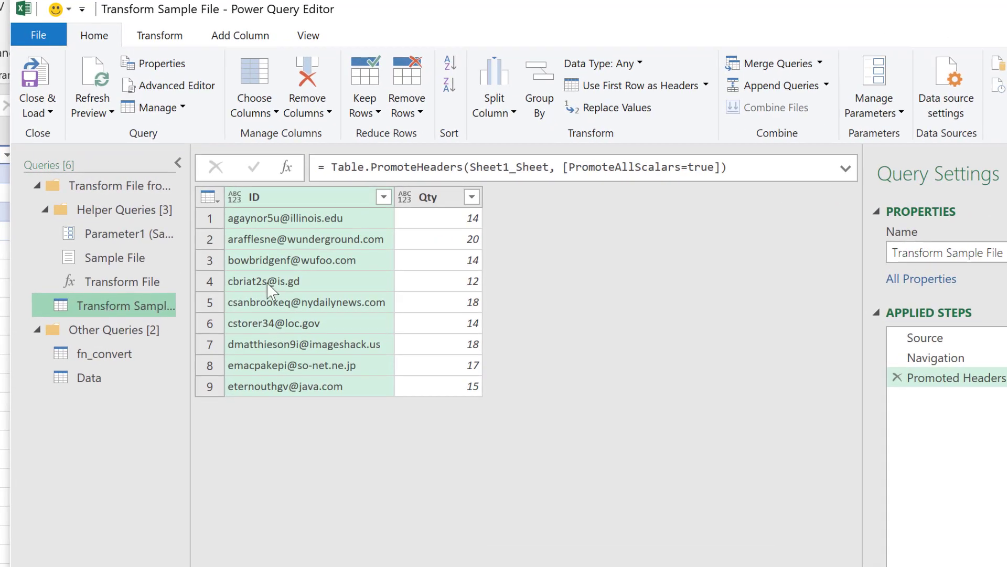
{"action": "left_click", "coordinate": [112, 389]}
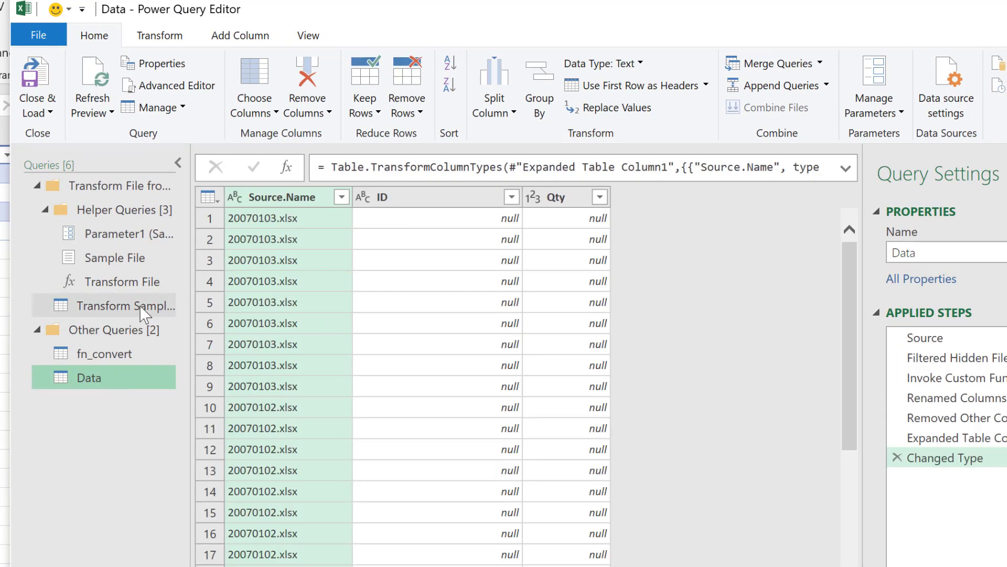
{"action": "left_click", "coordinate": [126, 306]}
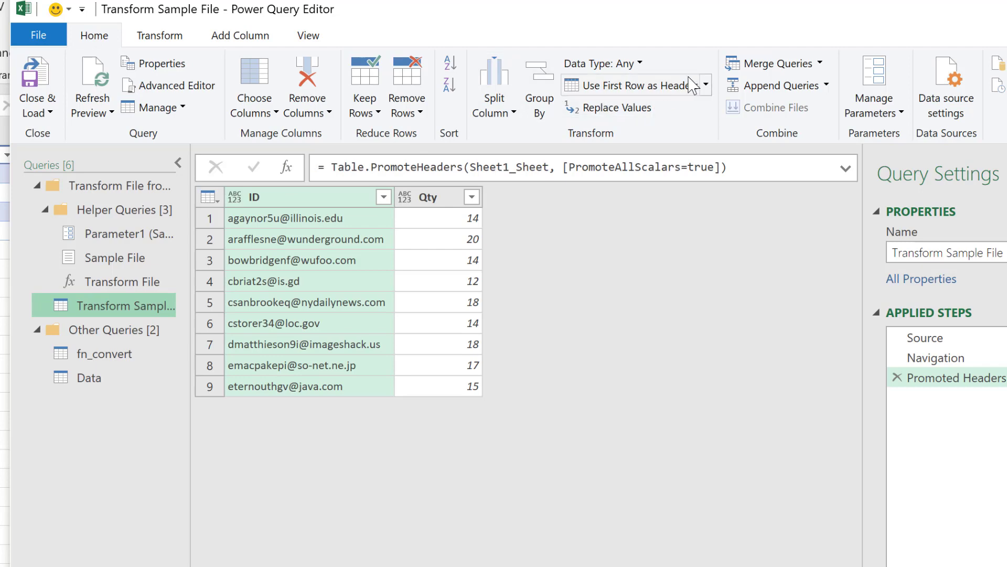
Step: Demote Transform Sample File's headers into the first row and transpose the table
{"action": "left_click", "coordinate": [706, 86]}
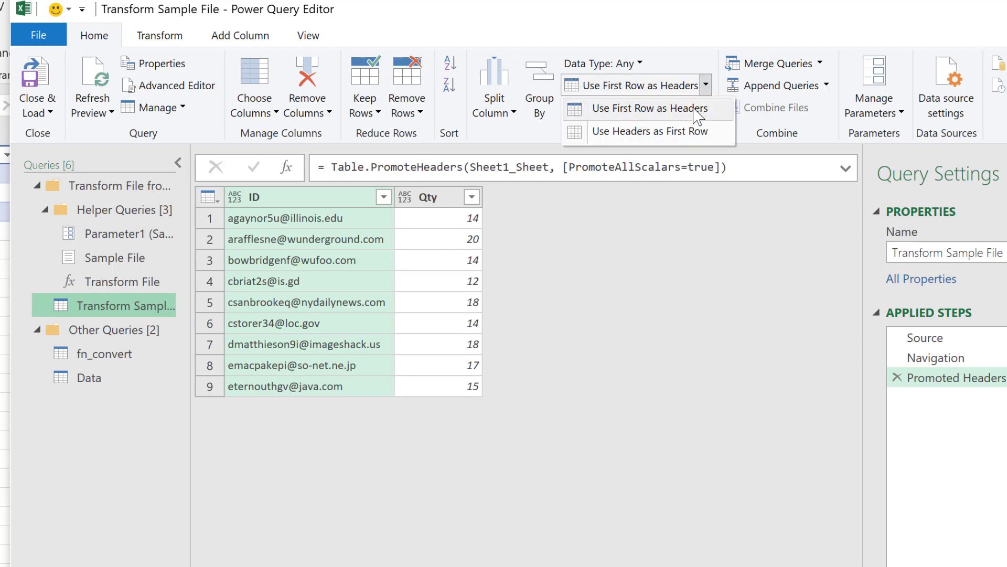
{"action": "left_click", "coordinate": [683, 138]}
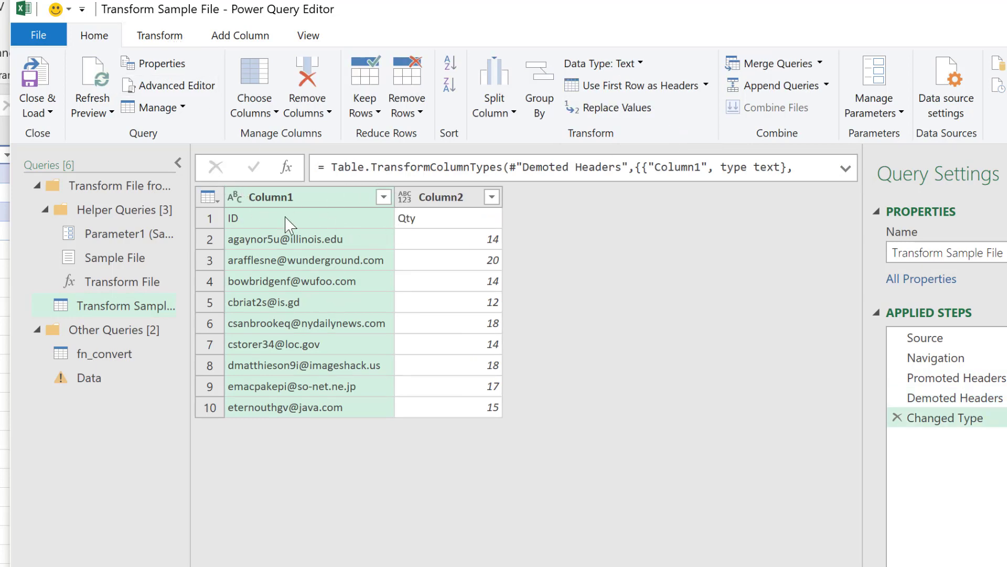
{"action": "left_click", "coordinate": [160, 35]}
{"action": "left_click", "coordinate": [166, 65]}
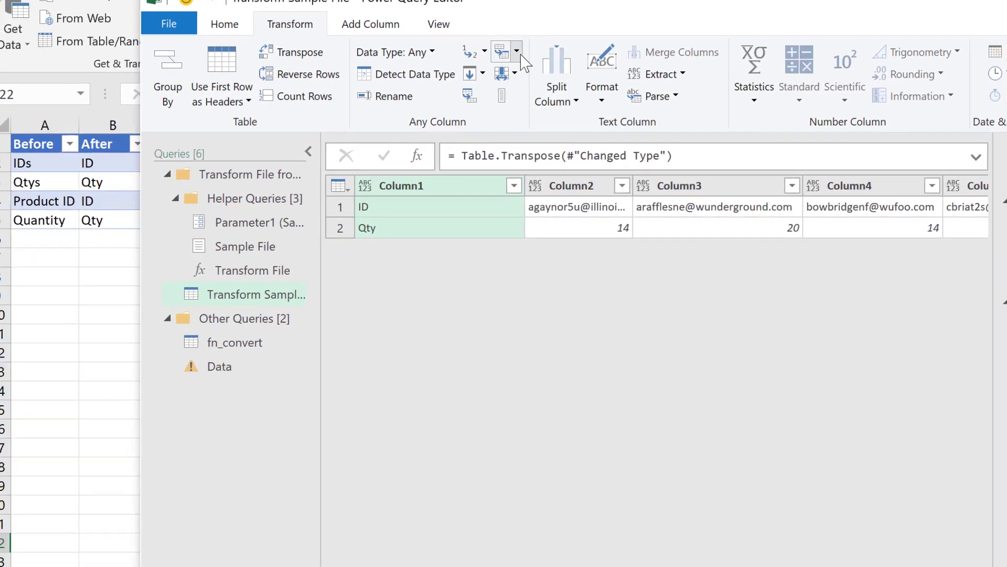
Step: Merge Transform Sample File's Column1 with fn_convert's Before column, ignoring privacy levels
{"action": "left_click", "coordinate": [230, 24]}
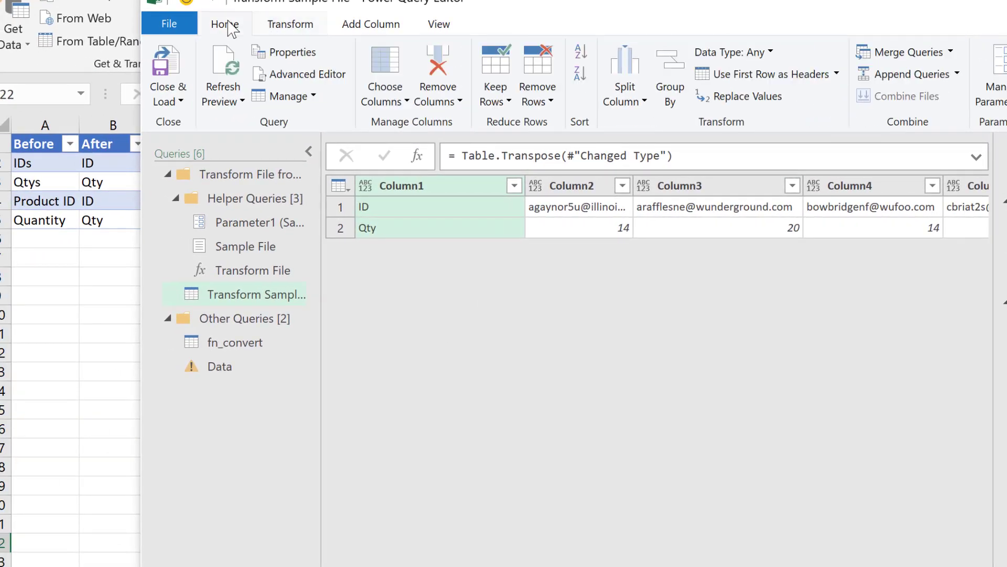
{"action": "left_click", "coordinate": [918, 58]}
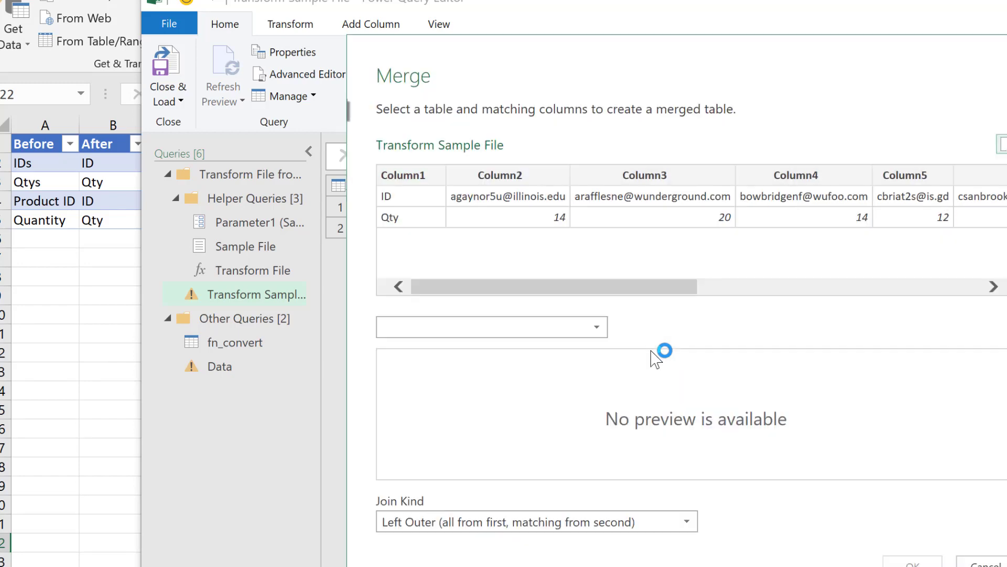
{"action": "left_click", "coordinate": [412, 175]}
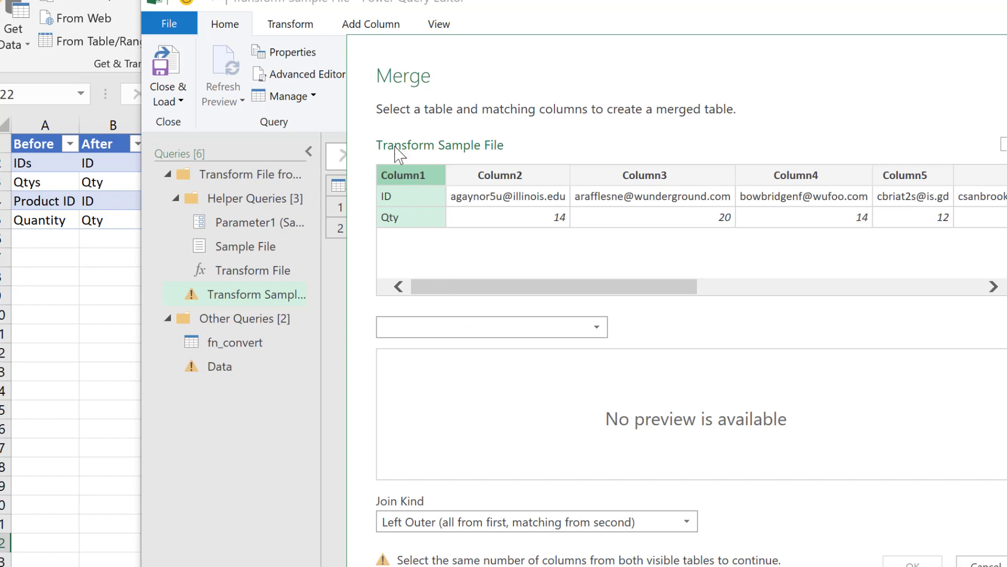
{"action": "left_click", "coordinate": [493, 327]}
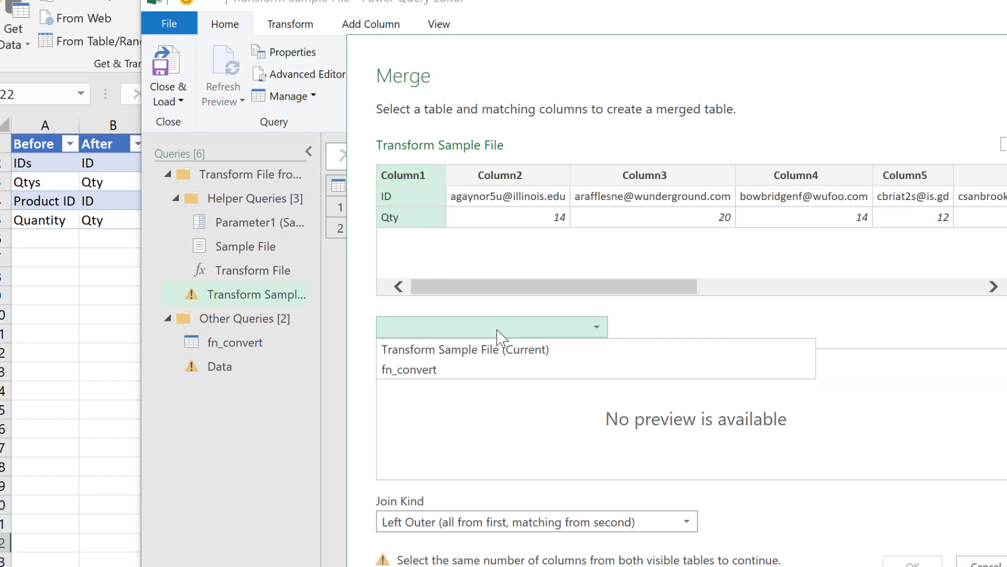
{"action": "left_click", "coordinate": [410, 371]}
{"action": "left_click", "coordinate": [405, 365]}
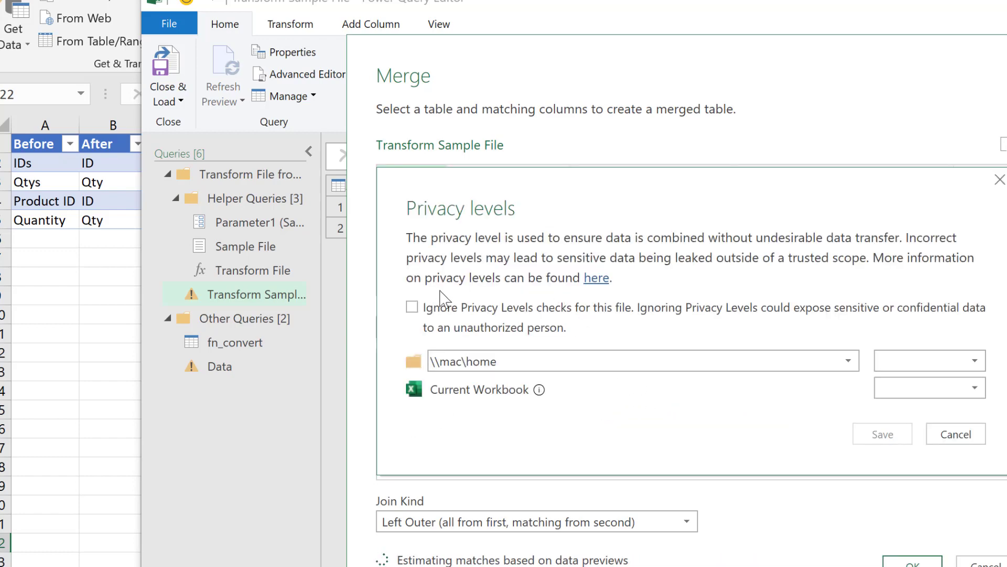
{"action": "left_click", "coordinate": [412, 308]}
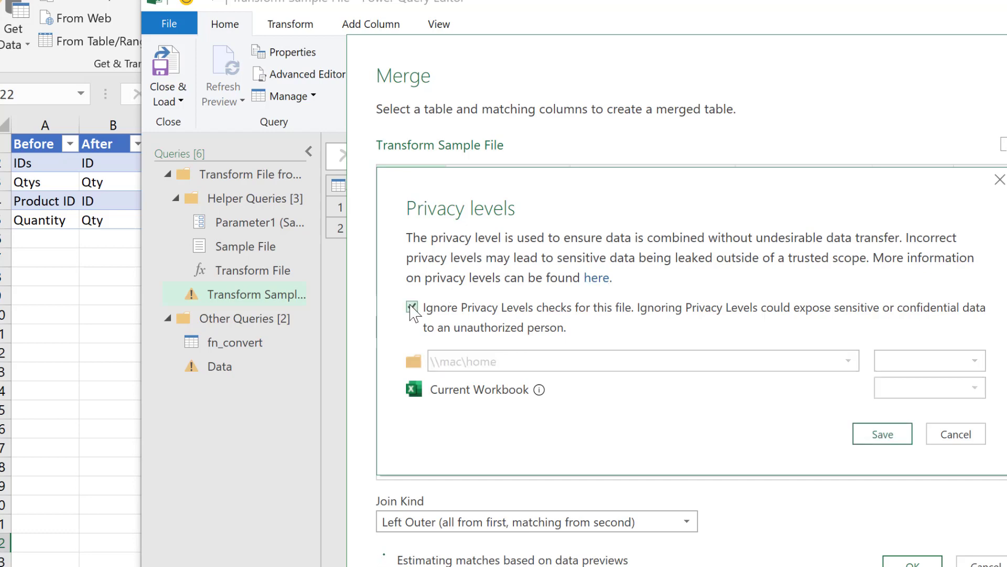
{"action": "left_click", "coordinate": [894, 438]}
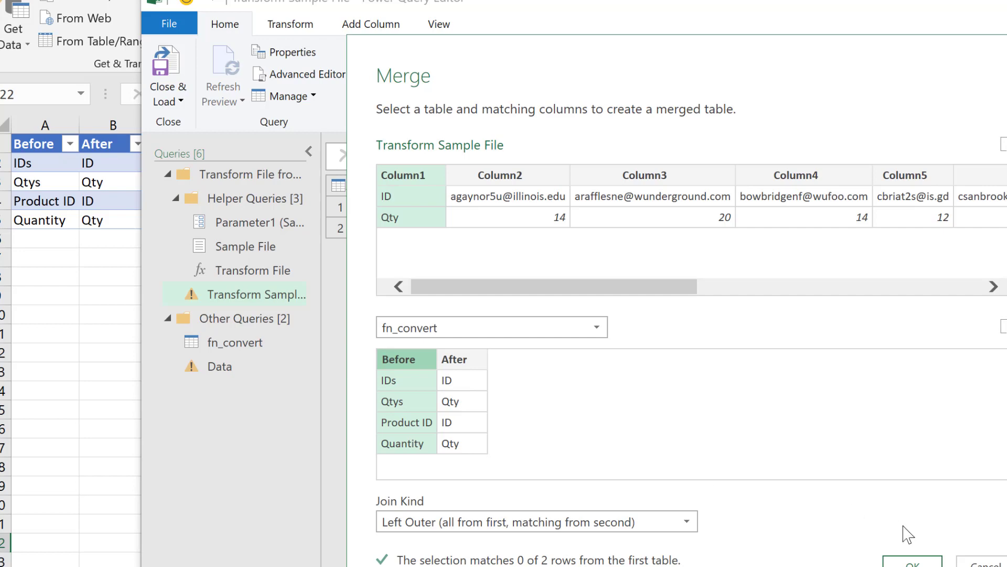
{"action": "left_click", "coordinate": [913, 561]}
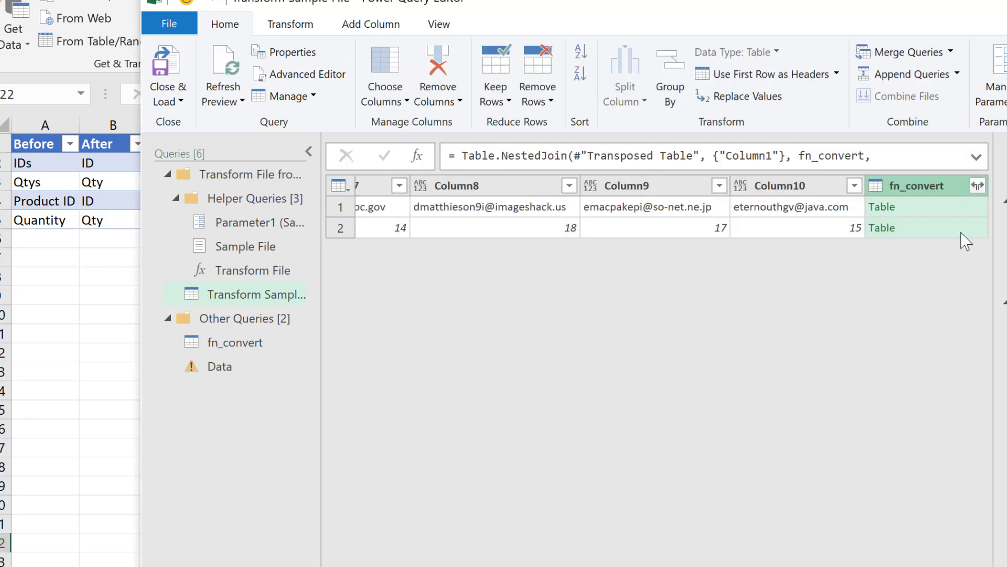
Step: Expand the fn_convert tables to keep only After, giving an fn_convert.After column of nulls
{"action": "left_click", "coordinate": [953, 208]}
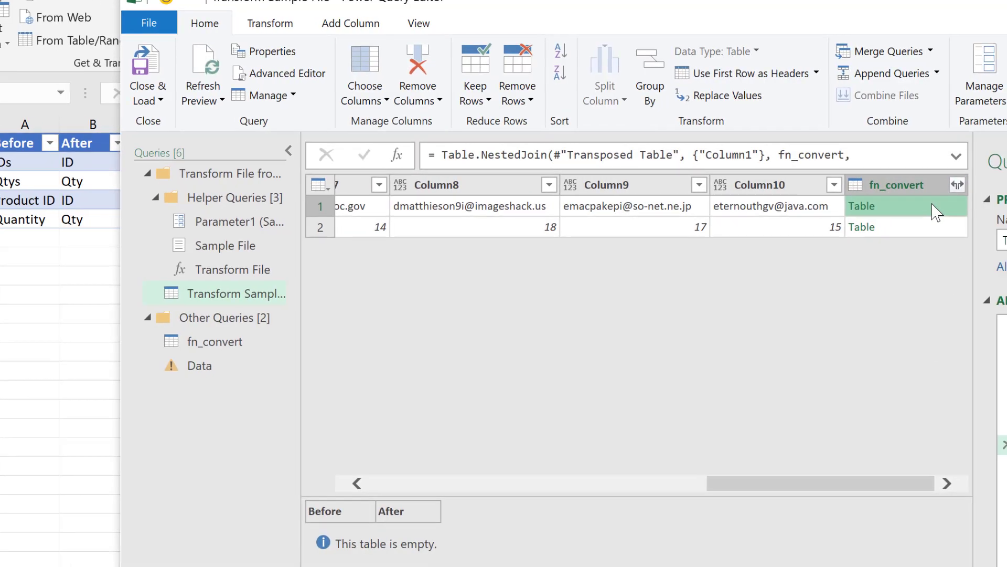
{"action": "left_click", "coordinate": [925, 227]}
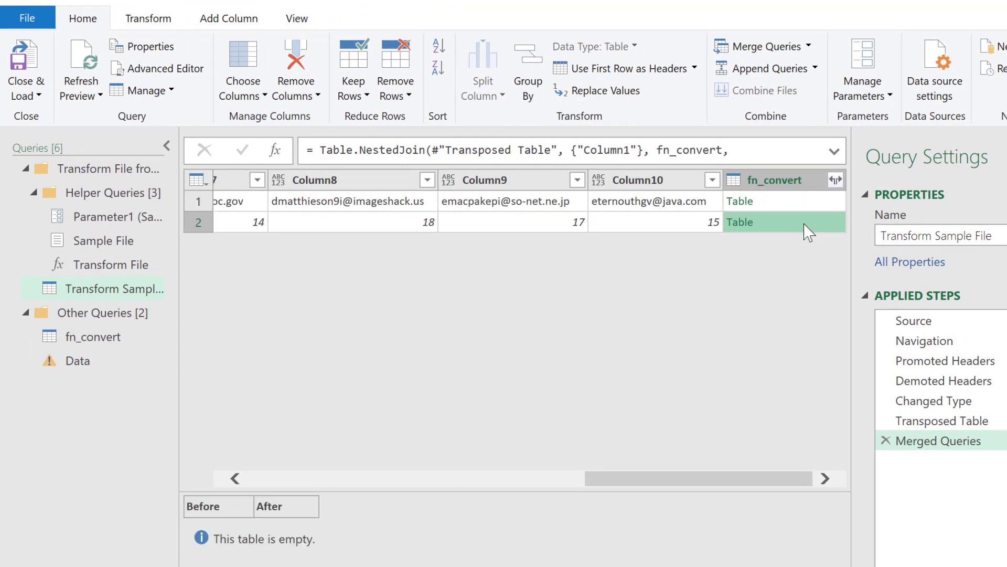
{"action": "left_click", "coordinate": [811, 205]}
{"action": "left_click", "coordinate": [835, 180]}
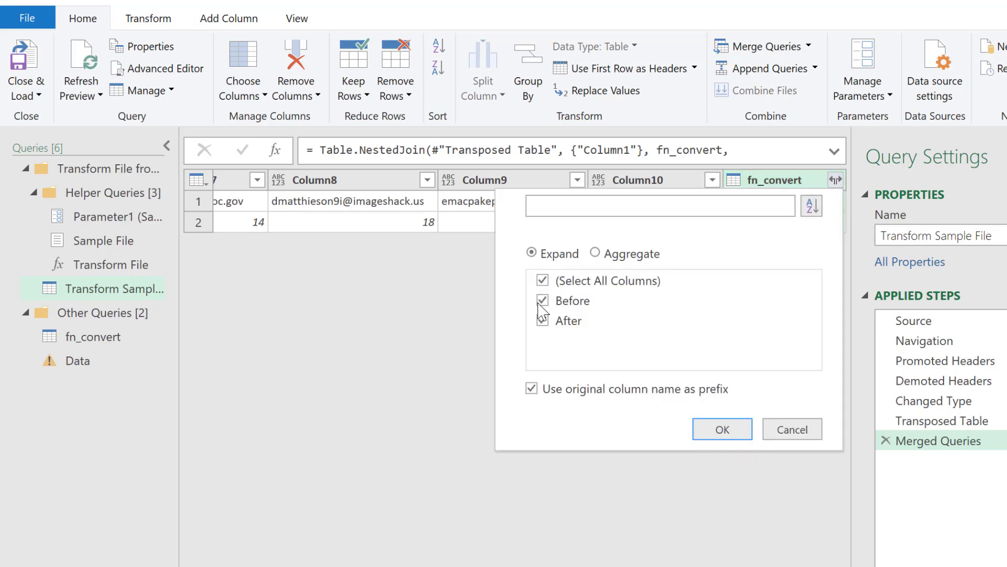
{"action": "left_click", "coordinate": [542, 301]}
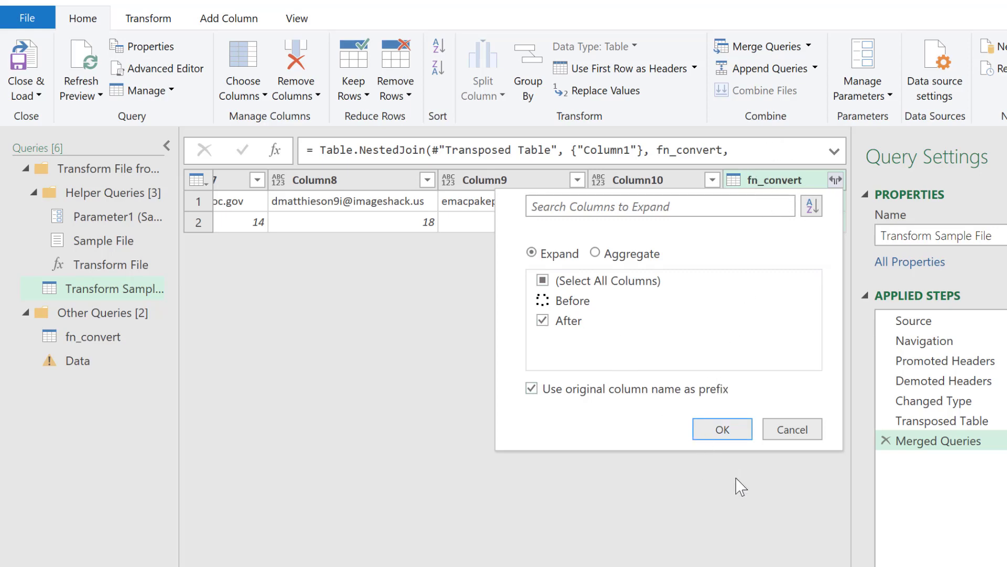
{"action": "left_click", "coordinate": [723, 429]}
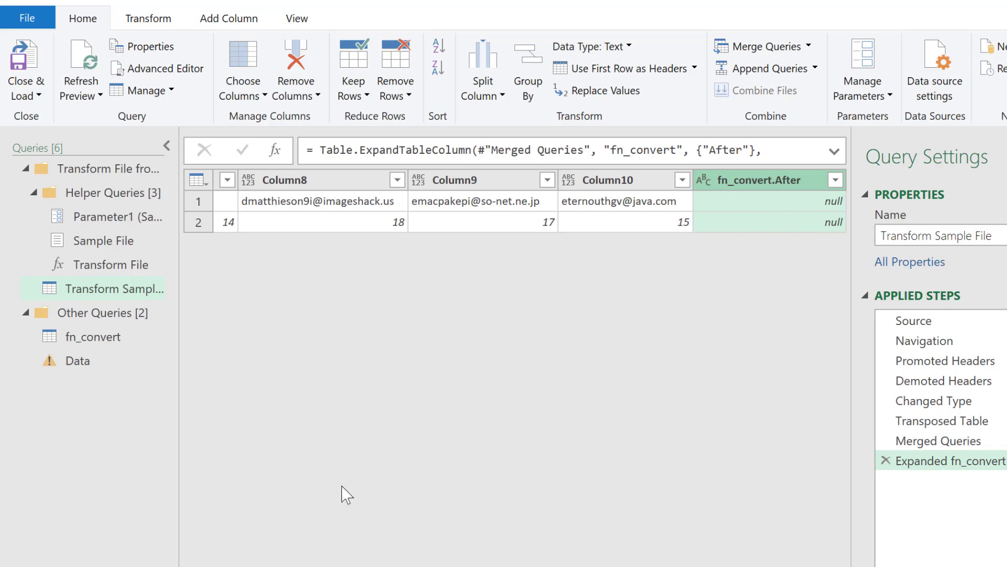
{"action": "scroll", "coordinate": [234, 179], "scroll_direction": "left", "scroll_amount": 5}
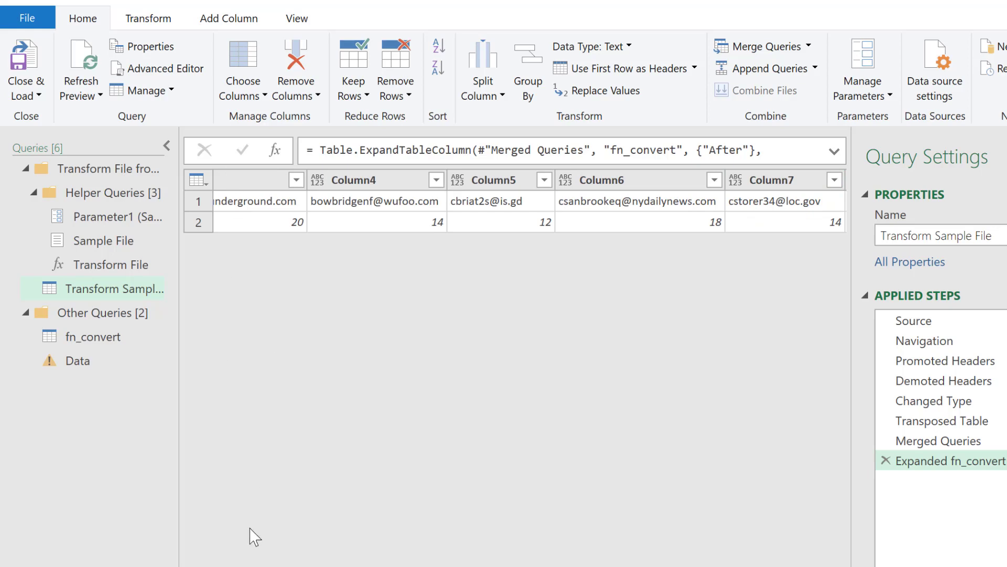
{"action": "scroll", "coordinate": [257, 557], "scroll_direction": "left", "scroll_amount": 3}
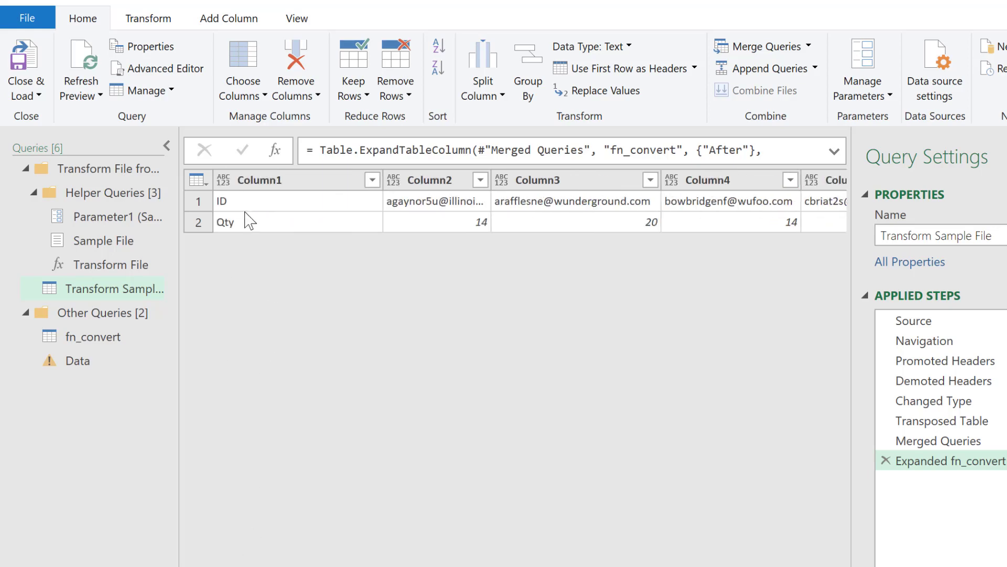
{"action": "scroll", "coordinate": [514, 205], "scroll_direction": "right", "scroll_amount": 7}
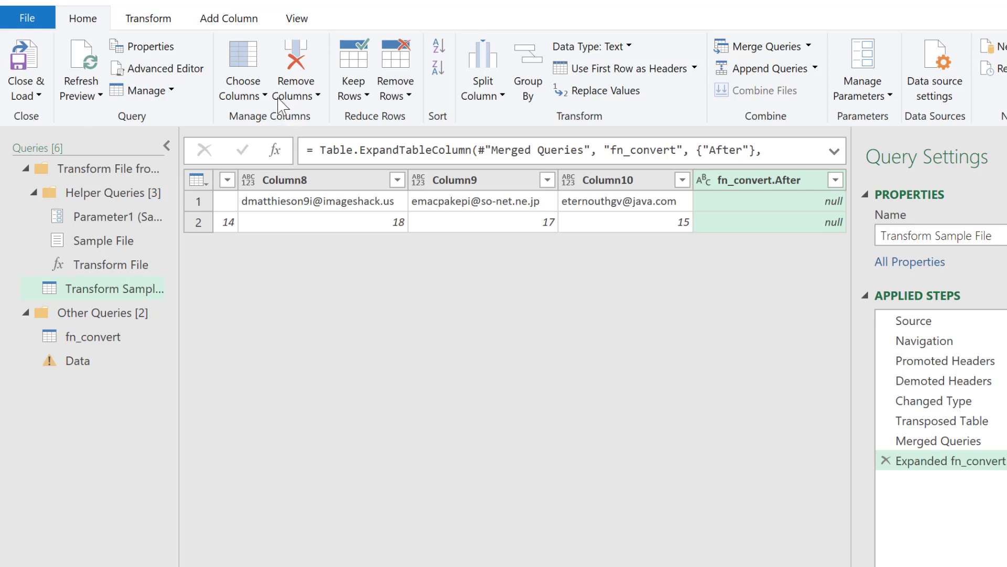
Step: Start a conditional column named New Header that tests whether fn_convert.After equals null
{"action": "left_click", "coordinate": [216, 15]}
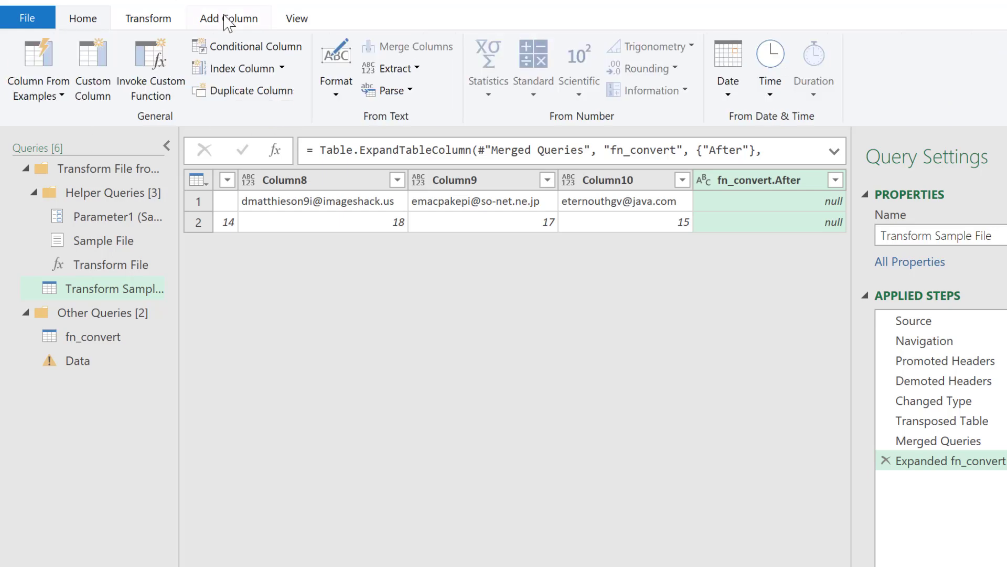
{"action": "left_click", "coordinate": [256, 48]}
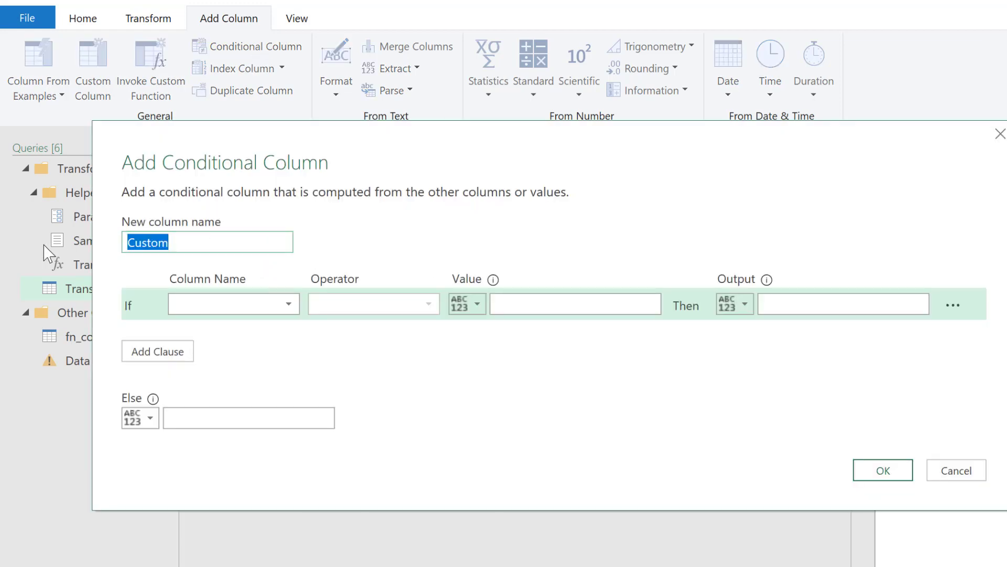
{"action": "type", "text": "New Header"}
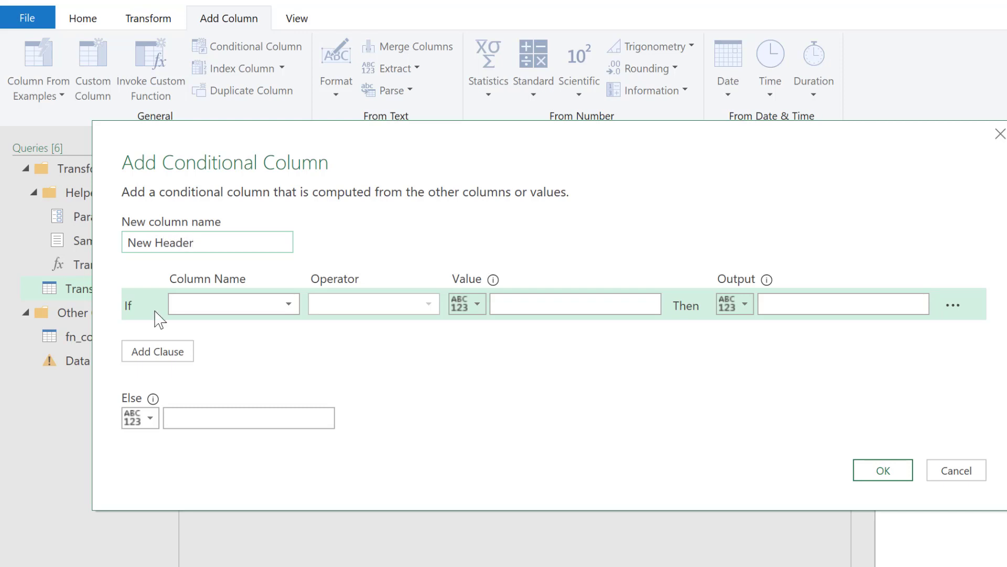
{"action": "left_click", "coordinate": [253, 309]}
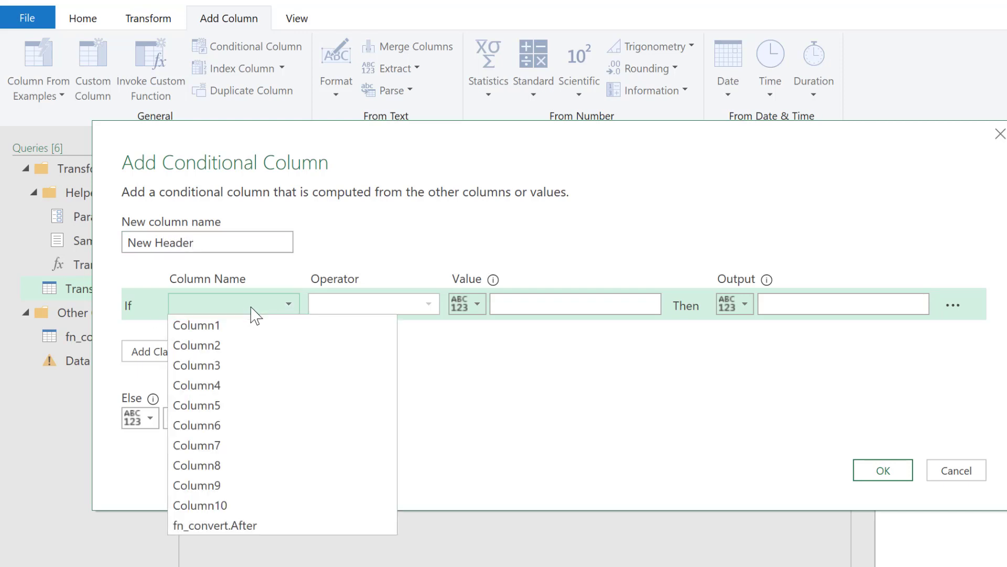
{"action": "left_click", "coordinate": [262, 525]}
{"action": "left_click", "coordinate": [542, 309]}
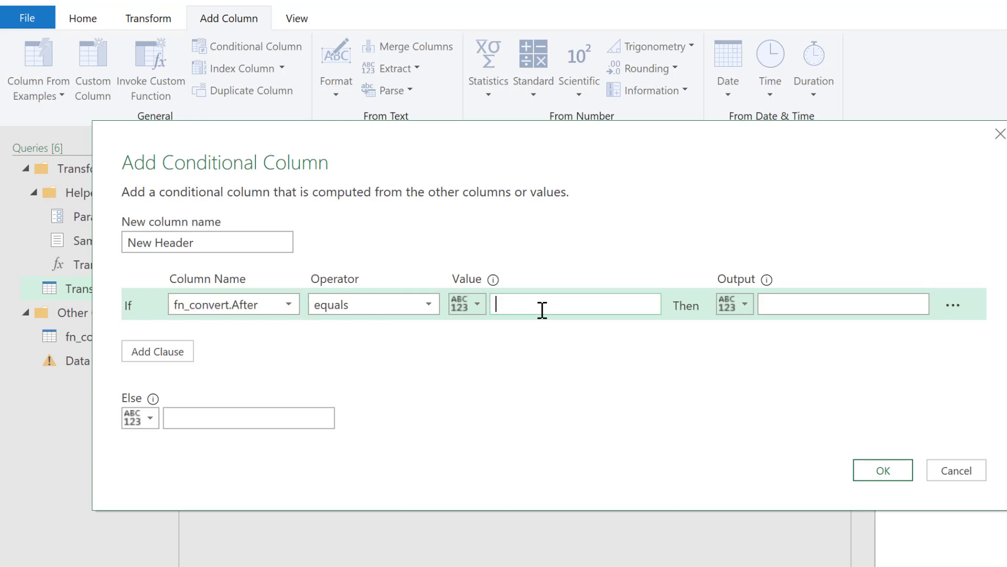
{"action": "type", "text": "null"}
Step: Output Column1 when null, otherwise fn_convert.After, and confirm the New Header column
{"action": "left_click", "coordinate": [744, 307]}
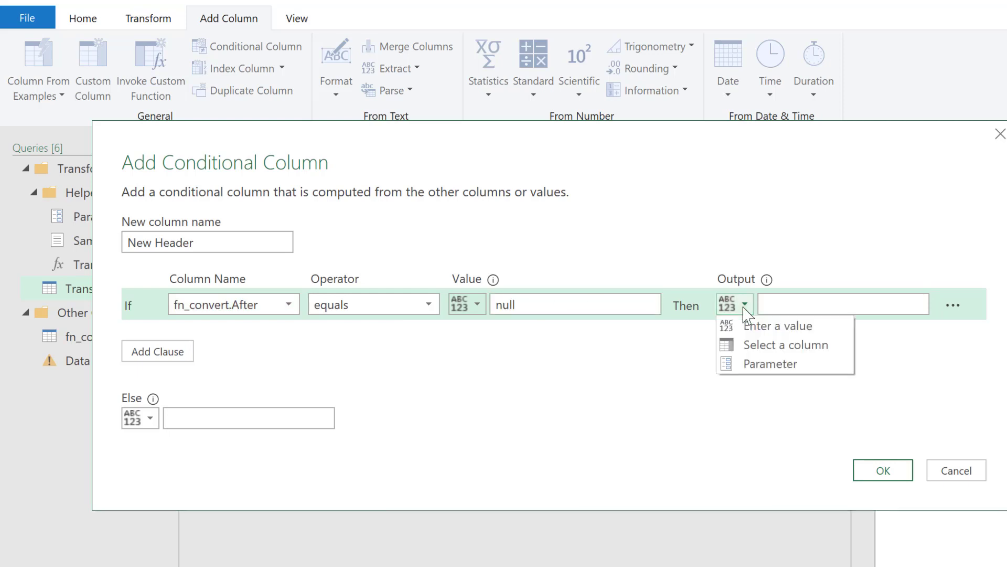
{"action": "left_click", "coordinate": [769, 345]}
{"action": "left_click", "coordinate": [919, 305]}
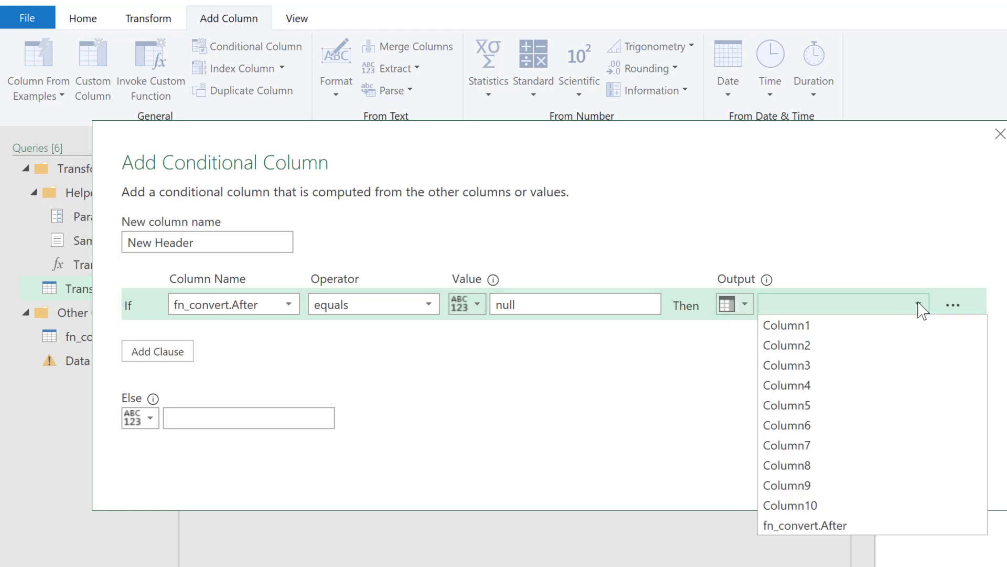
{"action": "left_click", "coordinate": [842, 325]}
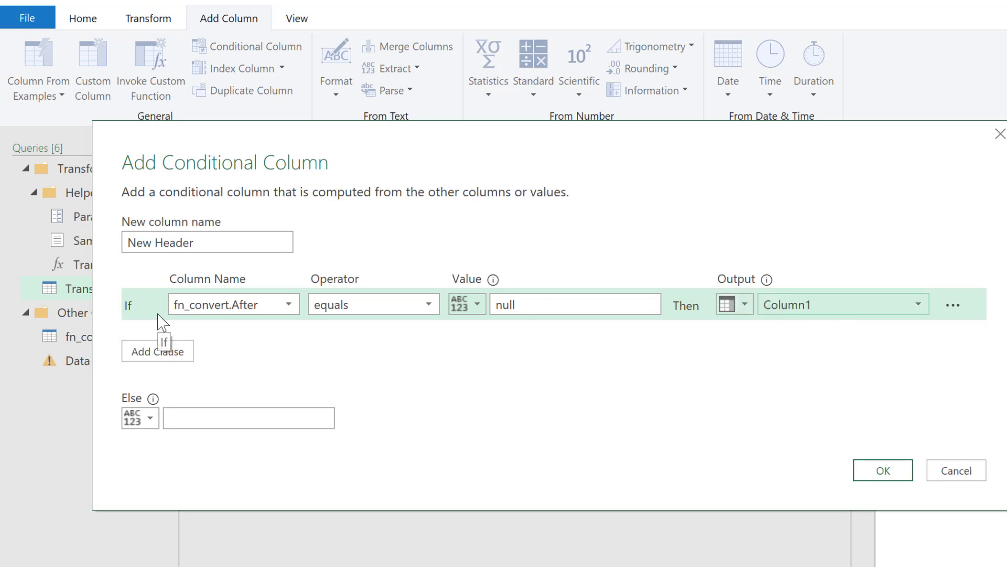
{"action": "left_click", "coordinate": [151, 420]}
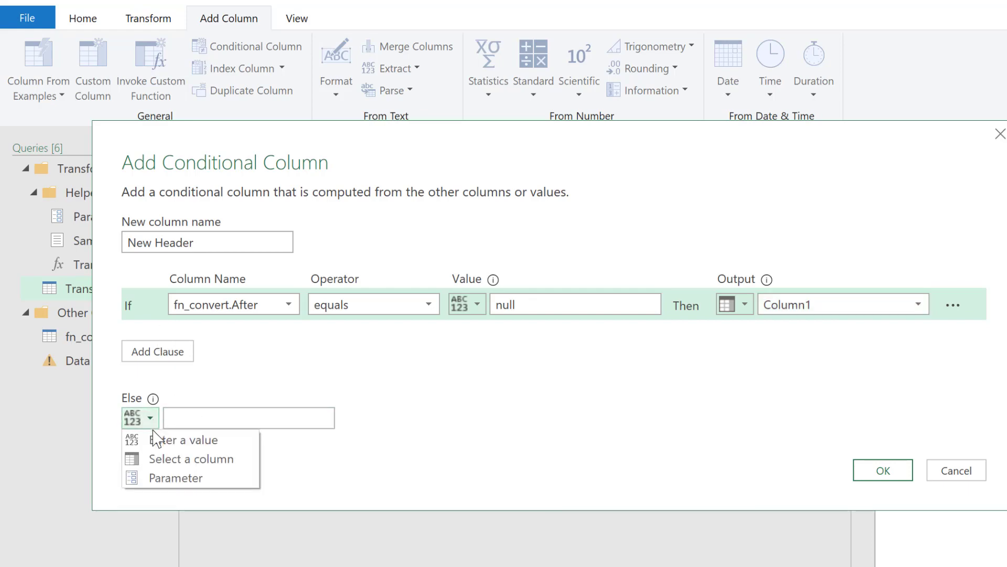
{"action": "left_click", "coordinate": [168, 458]}
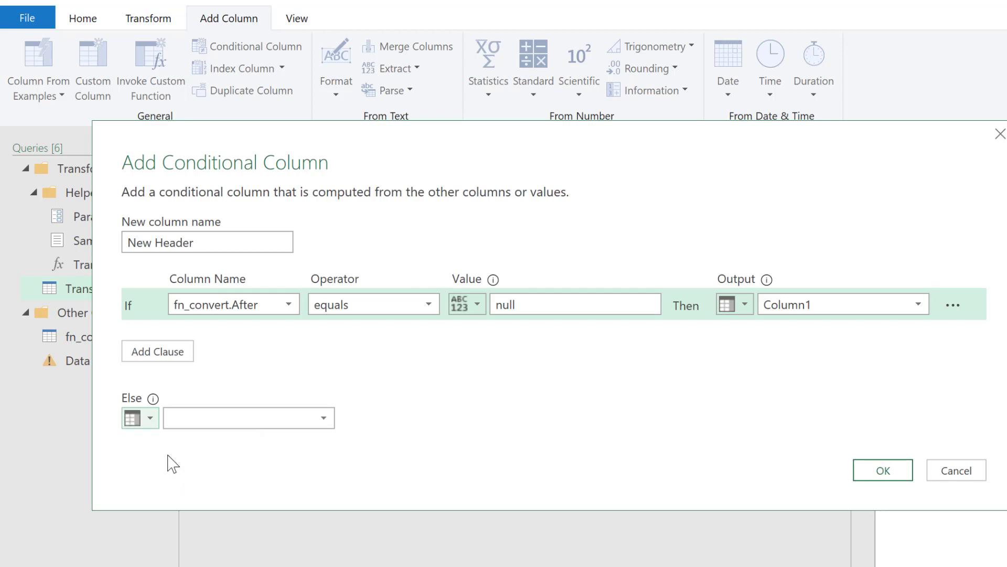
{"action": "left_click", "coordinate": [326, 424]}
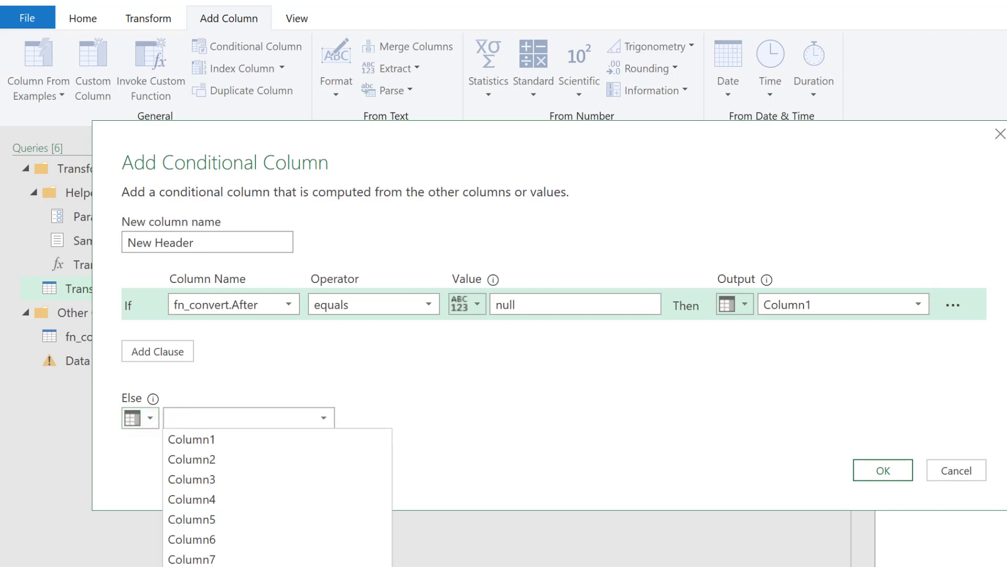
{"action": "left_click", "coordinate": [281, 565]}
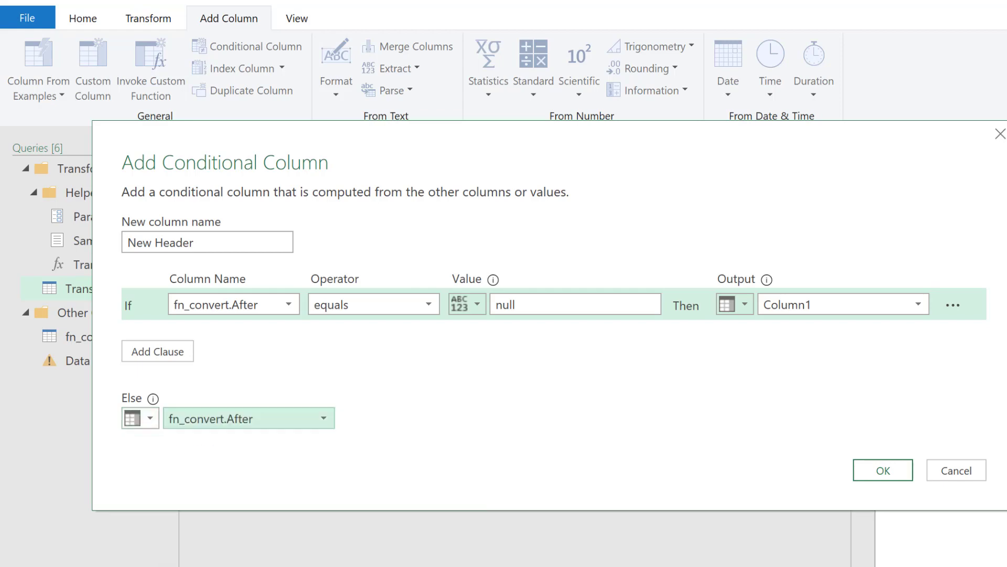
{"action": "left_click", "coordinate": [129, 353]}
{"action": "left_click", "coordinate": [900, 476]}
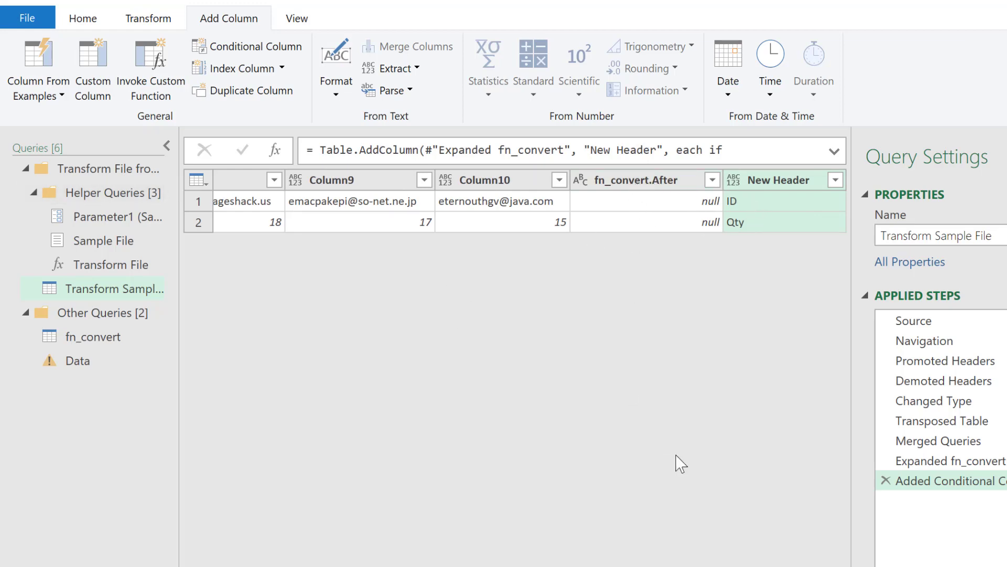
Step: Remove the fn_convert.After and Column1 columns from the table
{"action": "left_click", "coordinate": [653, 197]}
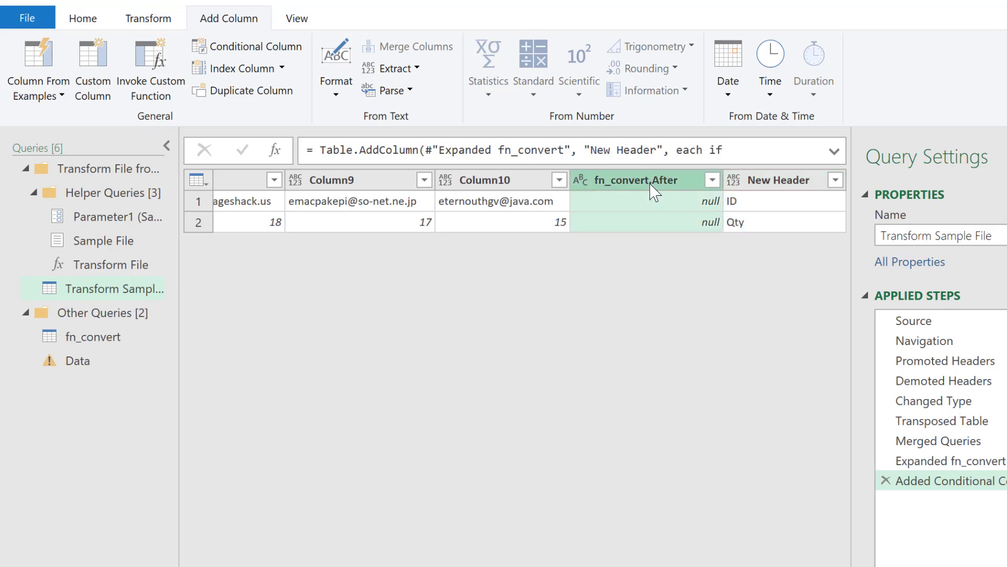
{"action": "scroll", "coordinate": [515, 201], "scroll_direction": "left", "scroll_amount": 10}
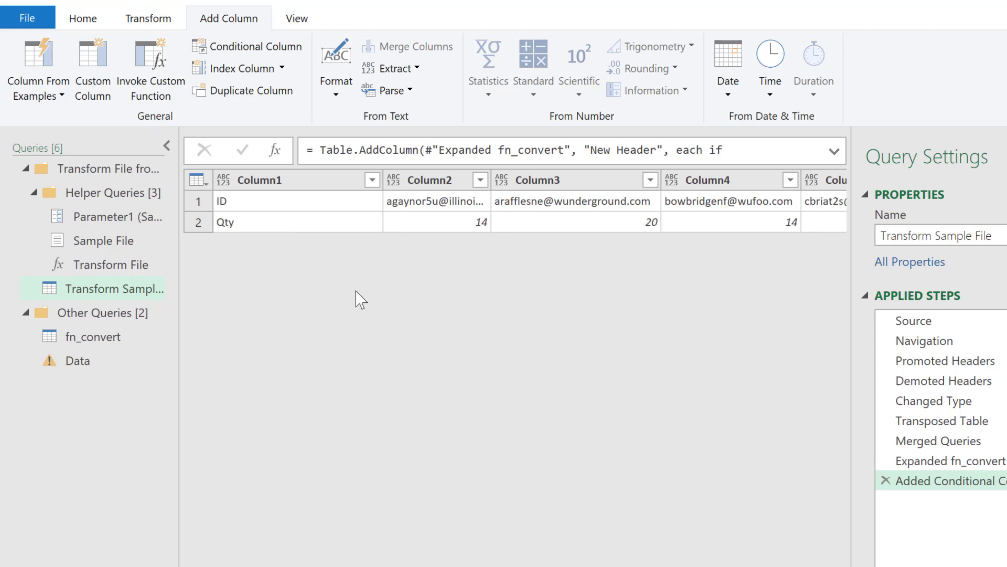
{"action": "left_click", "coordinate": [317, 183], "text": "ctrl"}
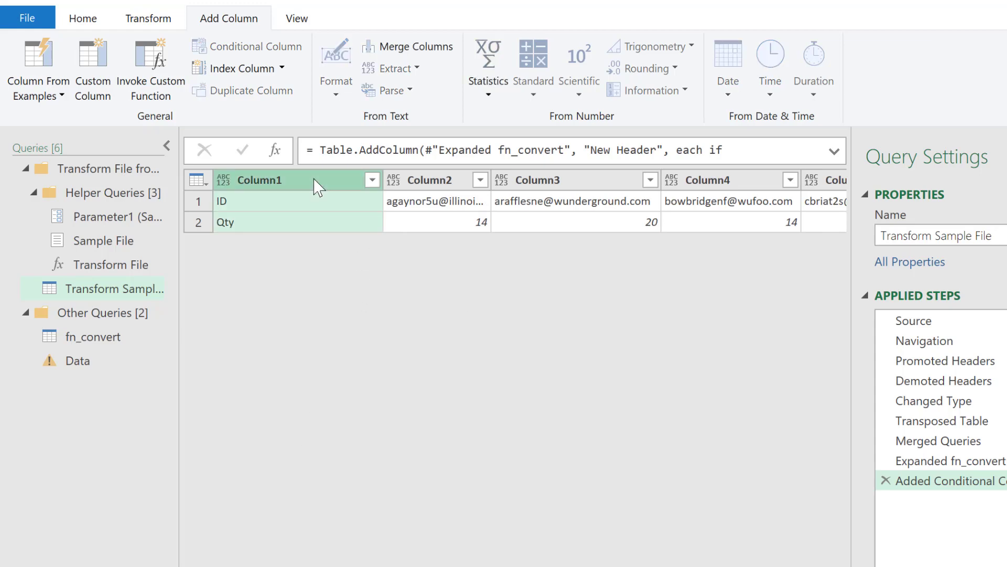
{"action": "right_click", "coordinate": [315, 180]}
{"action": "left_click", "coordinate": [349, 216]}
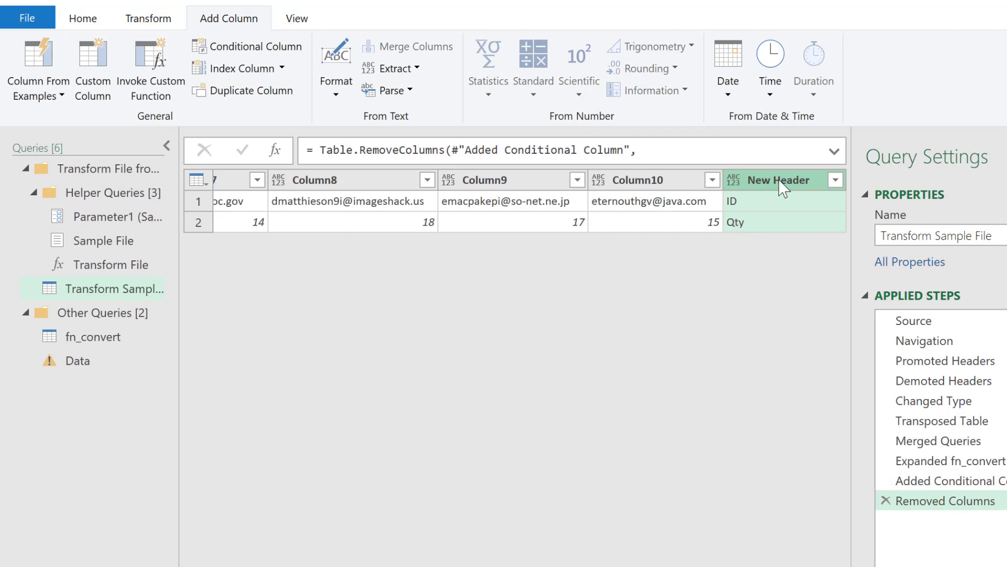
Step: Move the New Header column to the beginning of the table
{"action": "right_click", "coordinate": [784, 183]}
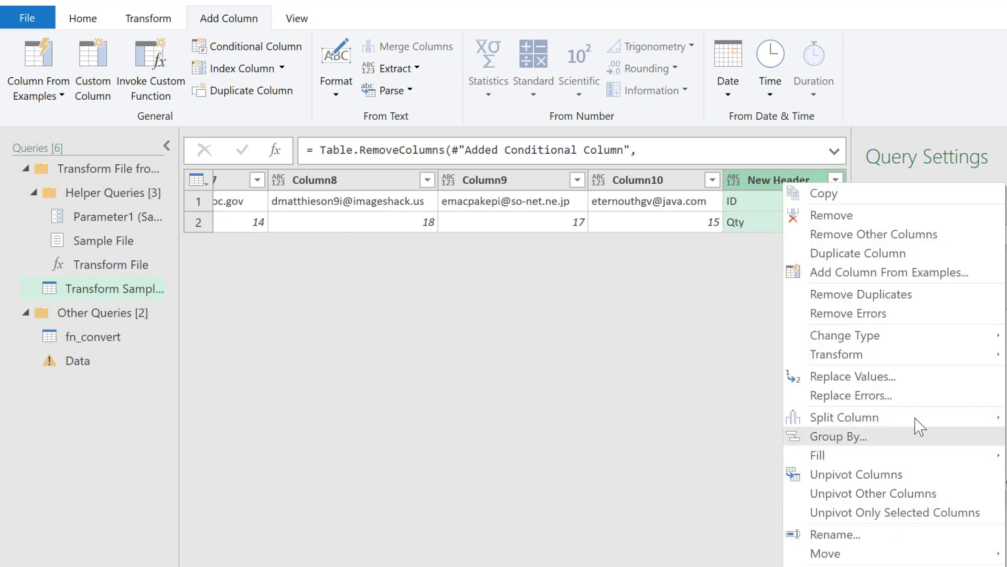
{"action": "mouse_move", "coordinate": [902, 555]}
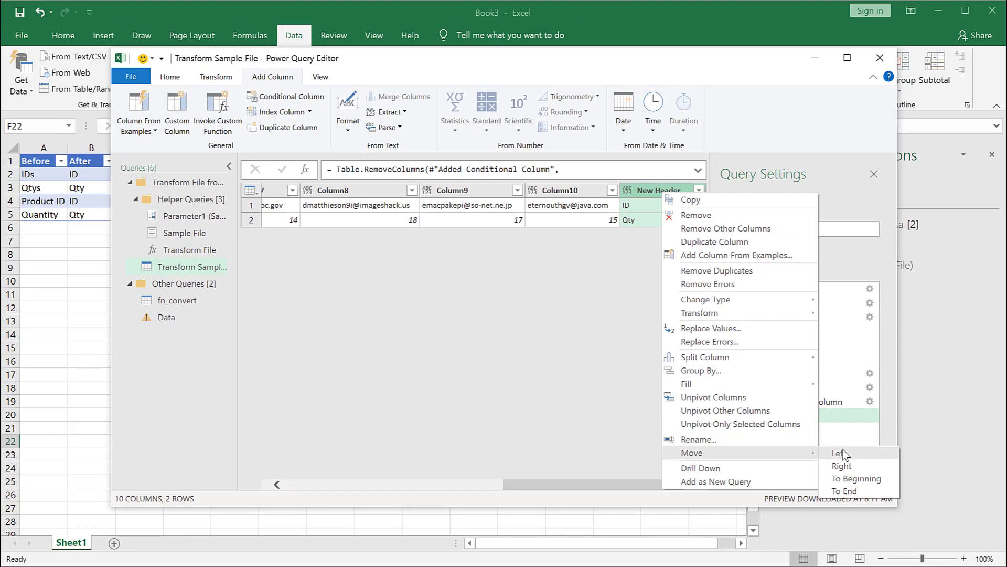
{"action": "left_click", "coordinate": [850, 479]}
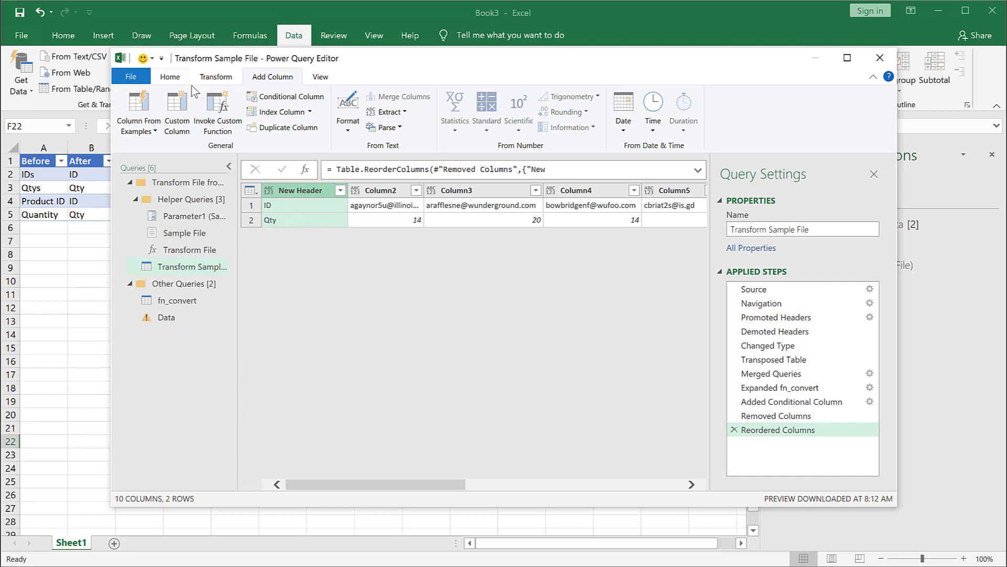
Step: Transpose the table and promote the first row, giving ID and Qty headers over nine rows
{"action": "left_click", "coordinate": [213, 79]}
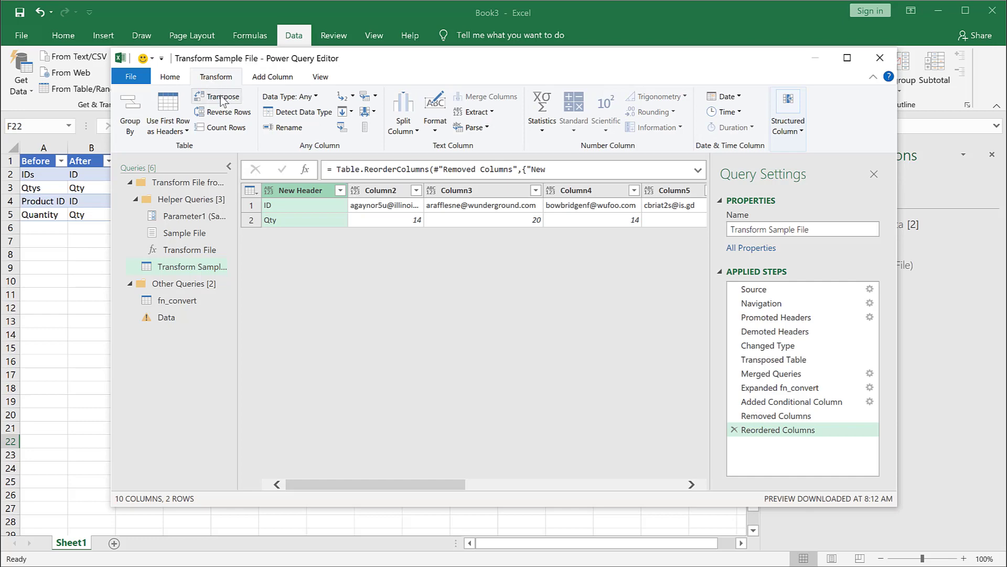
{"action": "left_click", "coordinate": [222, 99]}
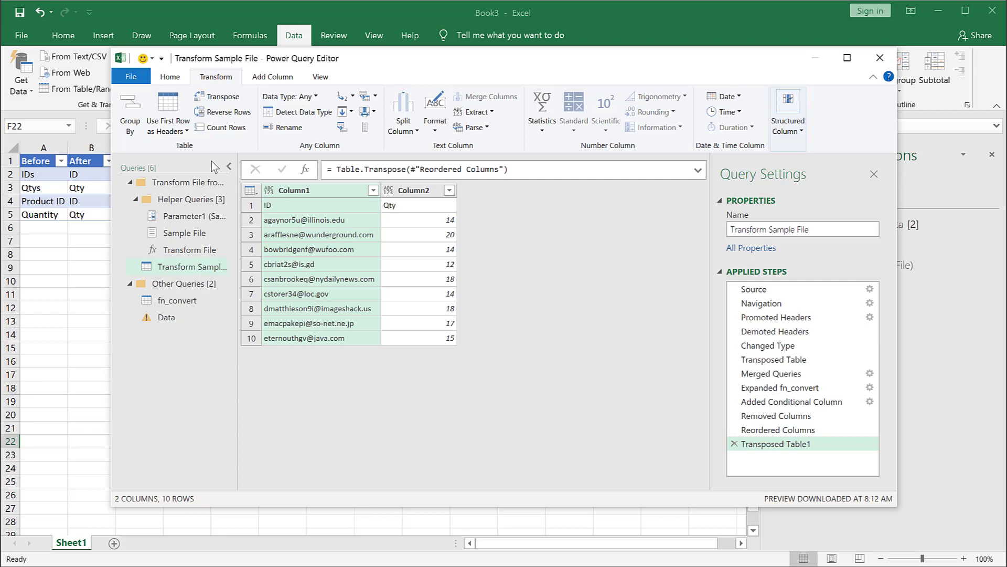
{"action": "left_click", "coordinate": [173, 110]}
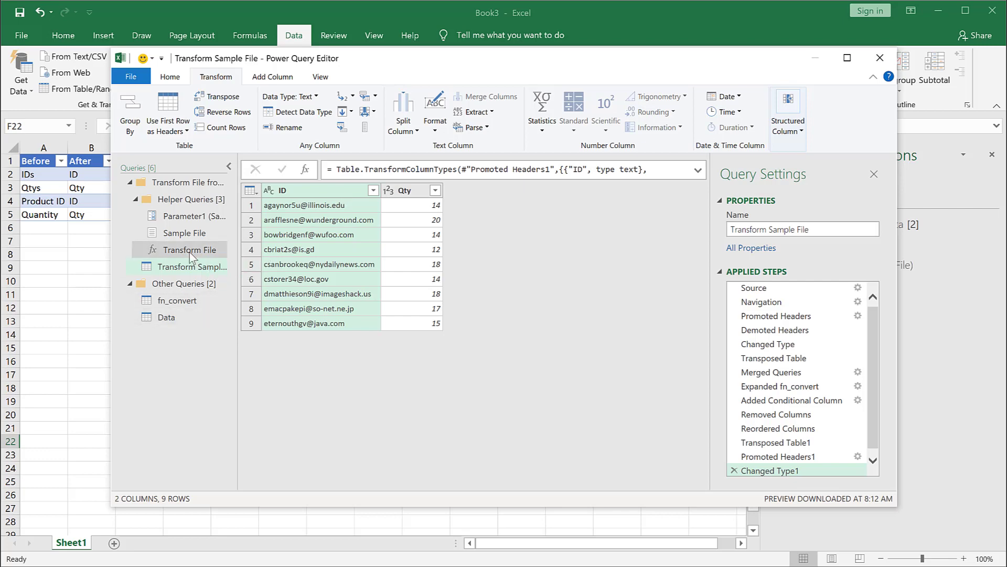
Step: Review the combined Data query and load it to Sheet2 as a 33-row Source.Name/ID/Qty table
{"action": "left_click", "coordinate": [183, 319]}
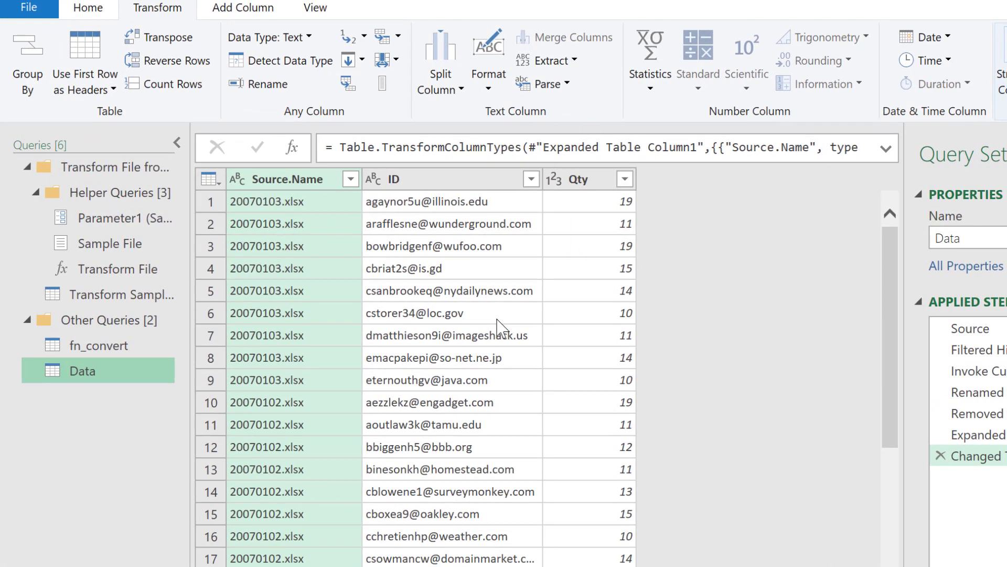
{"action": "scroll", "coordinate": [497, 328], "scroll_direction": "down", "scroll_amount": 3}
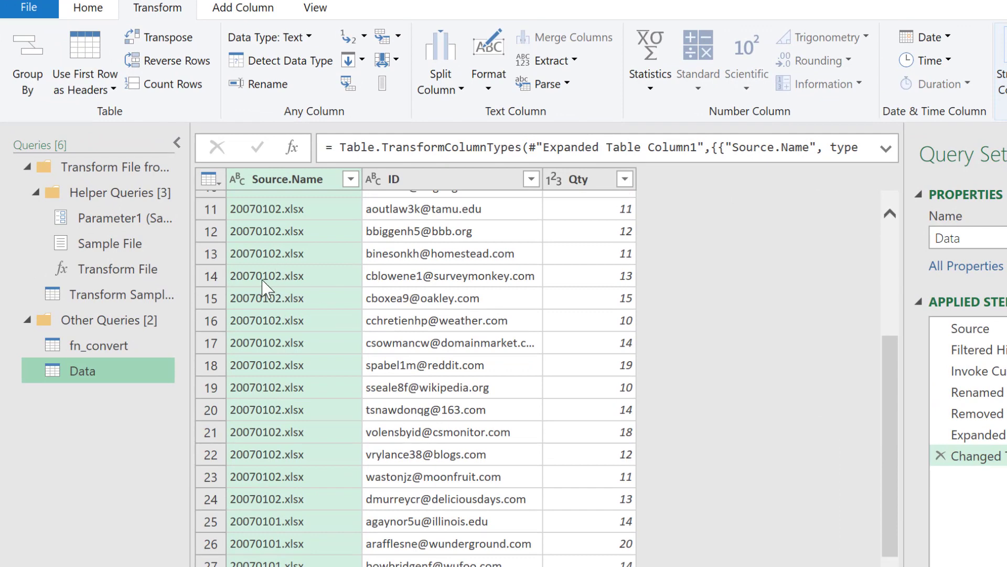
{"action": "scroll", "coordinate": [483, 399], "scroll_direction": "down", "scroll_amount": 1}
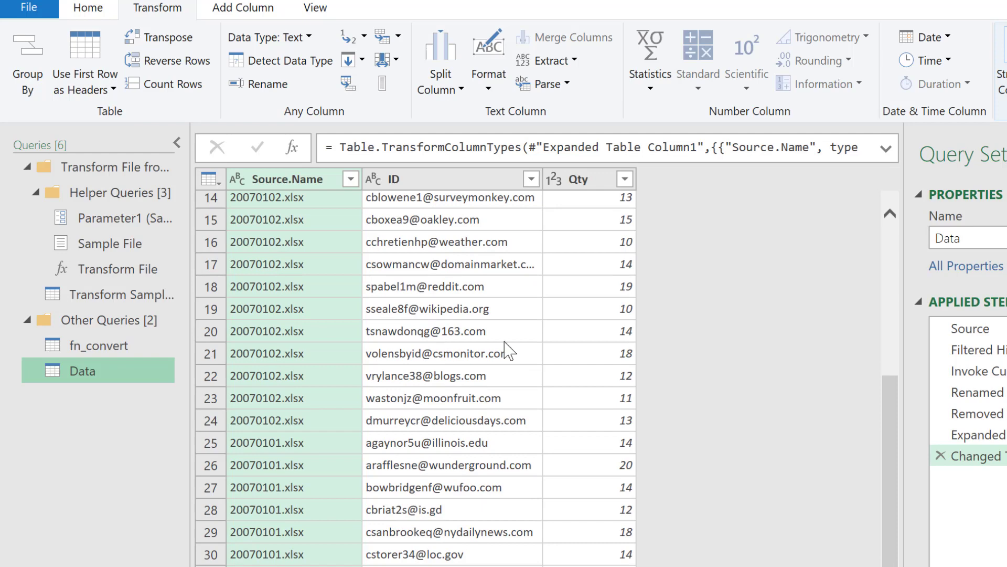
{"action": "left_click", "coordinate": [95, 12]}
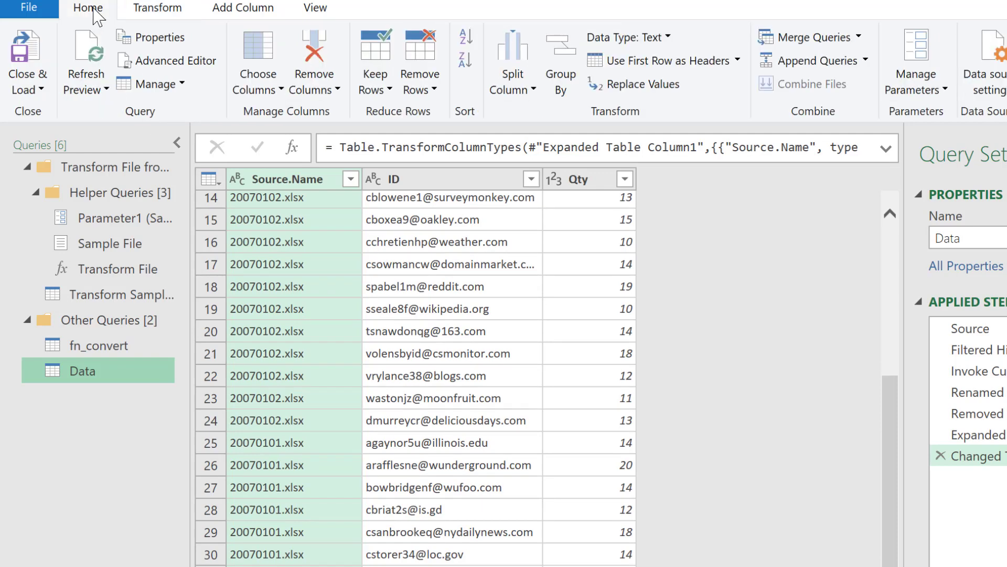
{"action": "left_click", "coordinate": [29, 52]}
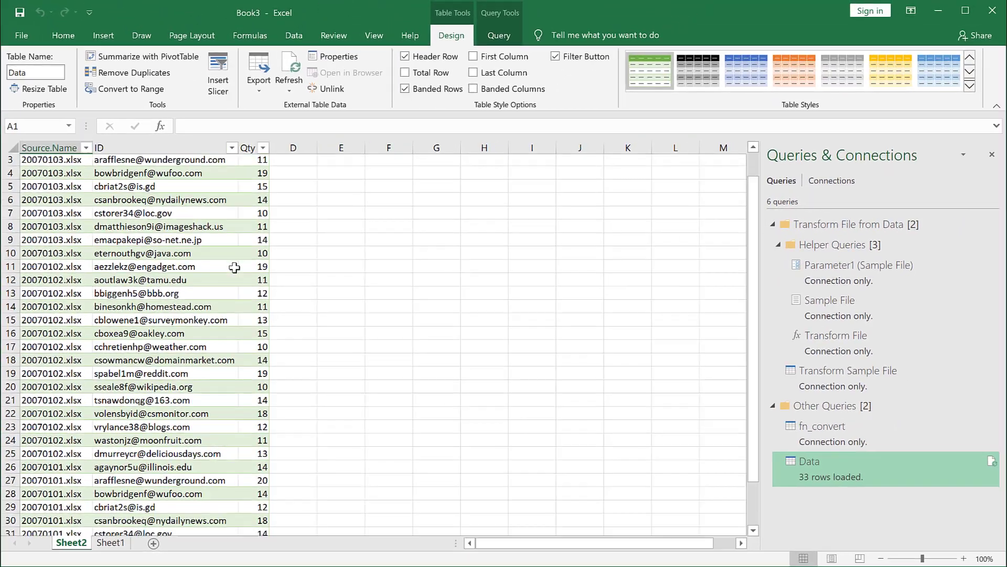
{"action": "scroll", "coordinate": [235, 267], "scroll_direction": "down", "scroll_amount": 4}
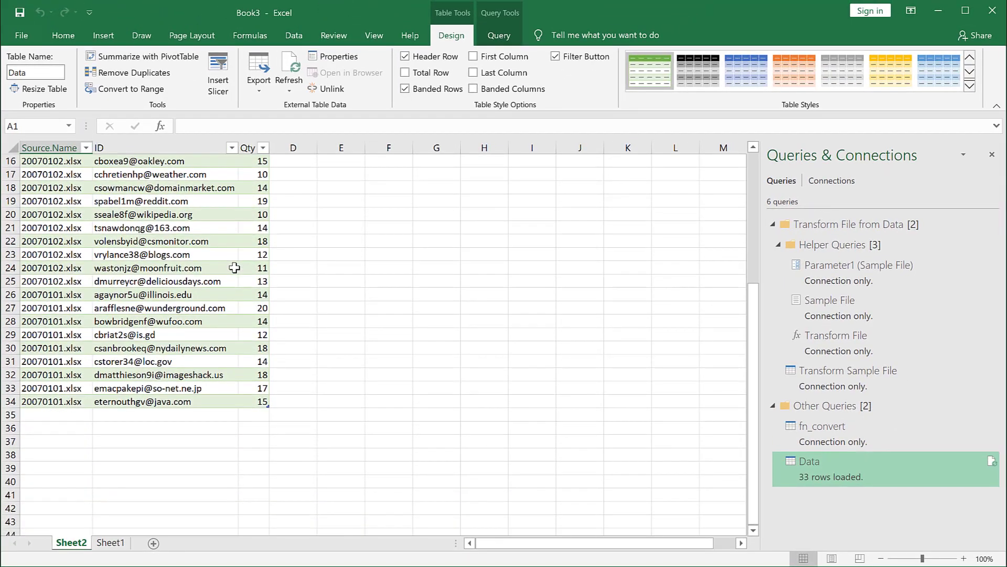
{"action": "scroll", "coordinate": [234, 267], "scroll_direction": "up", "scroll_amount": 5}
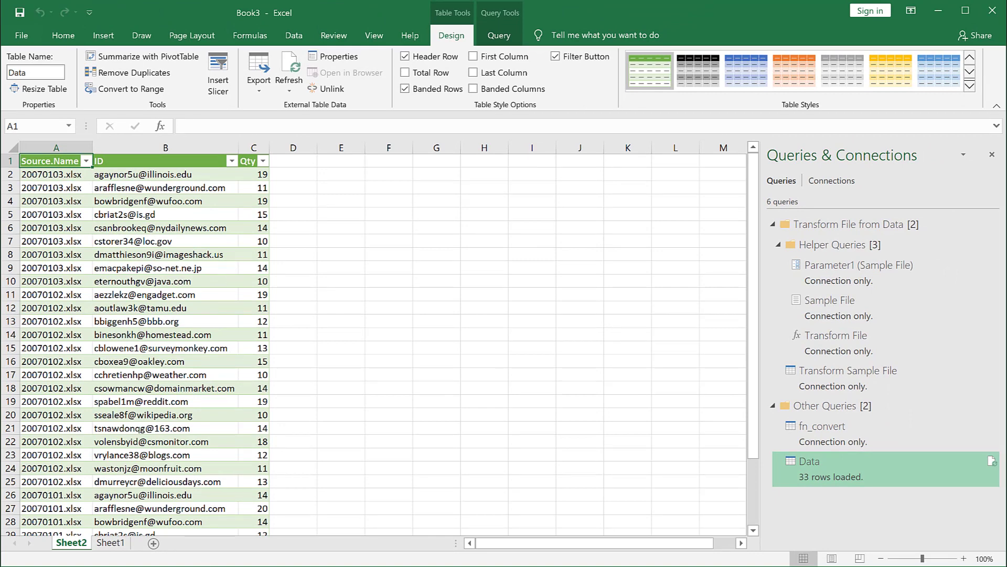
Step: In the 20070103 workbook, insert a blank column B before Quantity headed 'employ ID'
{"action": "mouse_move", "coordinate": [210, 565]}
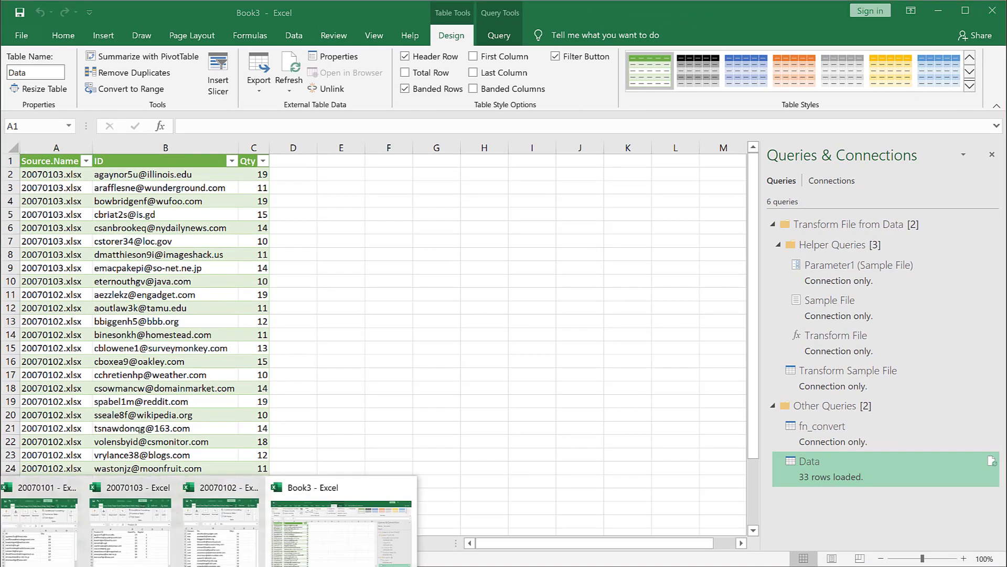
{"action": "left_click", "coordinate": [127, 533]}
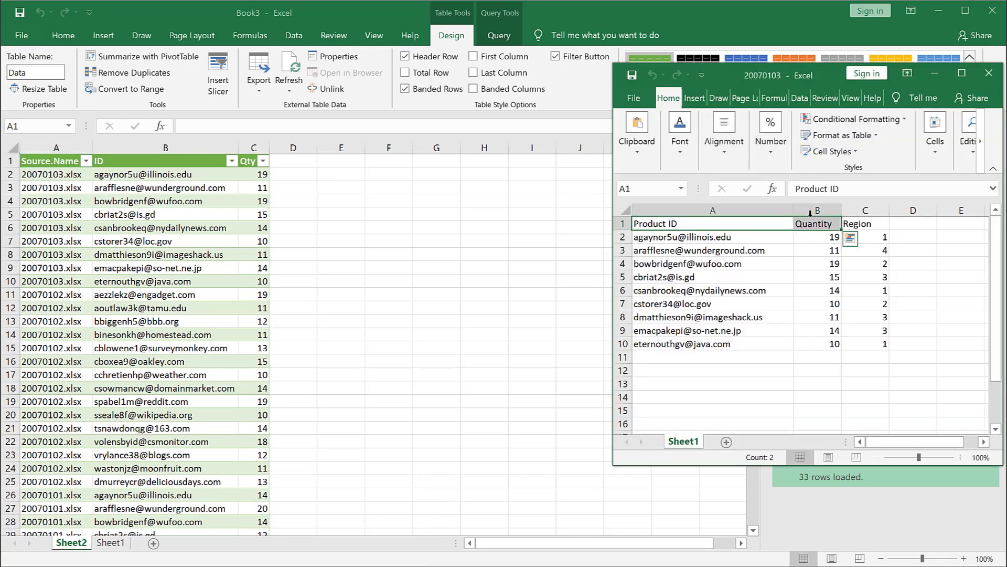
{"action": "left_click", "coordinate": [730, 357]}
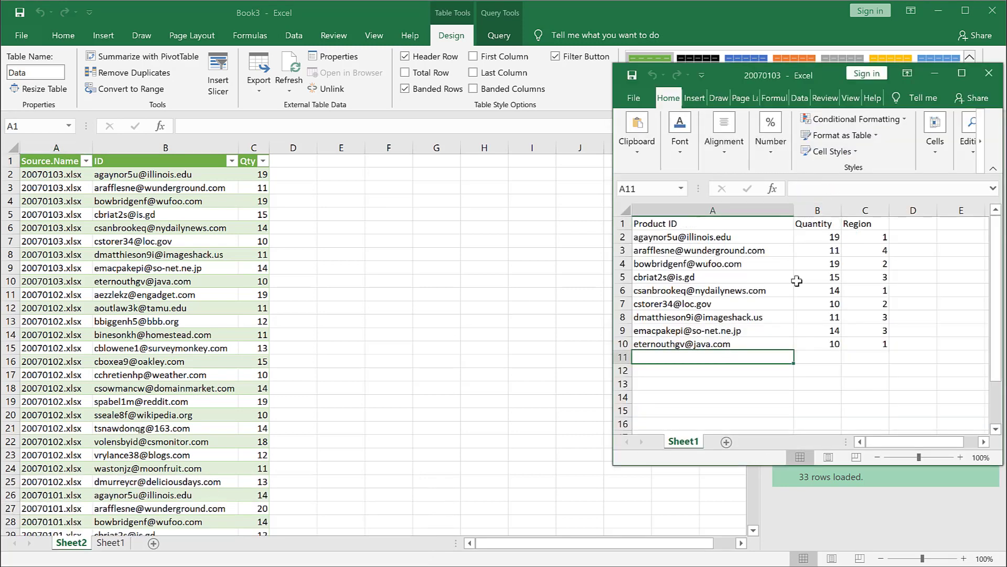
{"action": "left_click", "coordinate": [819, 211]}
{"action": "right_click", "coordinate": [818, 211]}
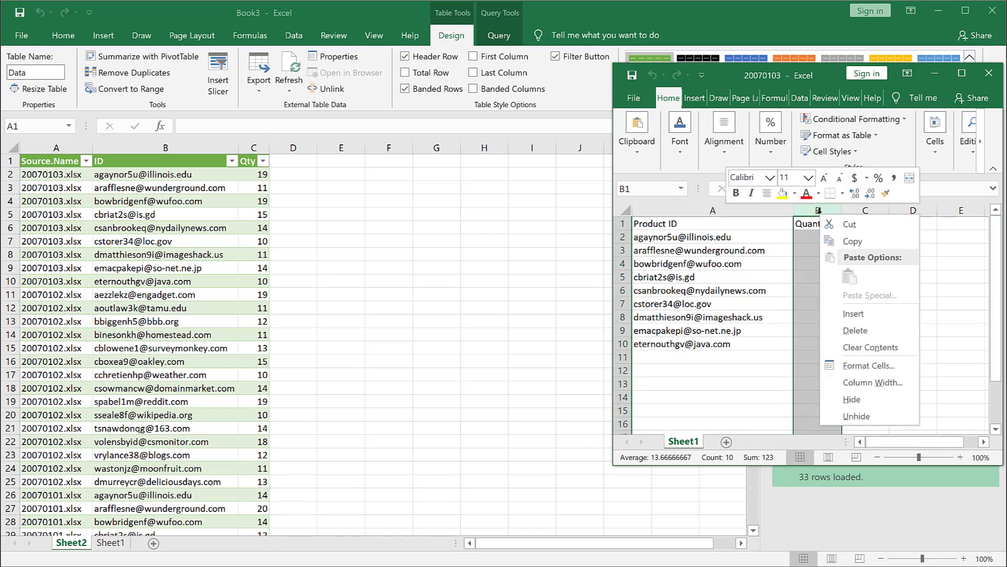
{"action": "left_click", "coordinate": [853, 313]}
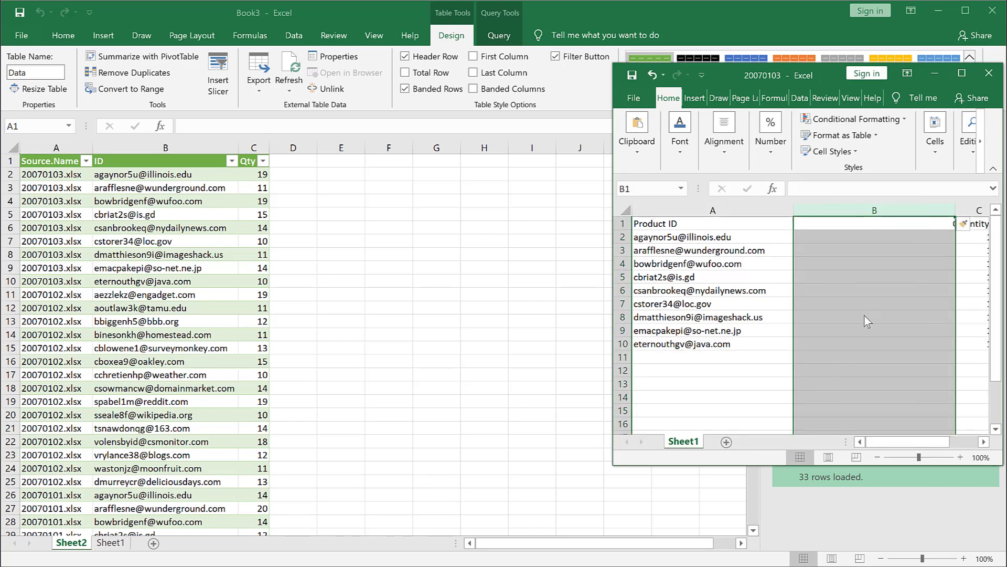
{"action": "left_click_drag", "start_coordinate": [955, 210], "coordinate": [885, 210]}
{"action": "left_click", "coordinate": [831, 224]}
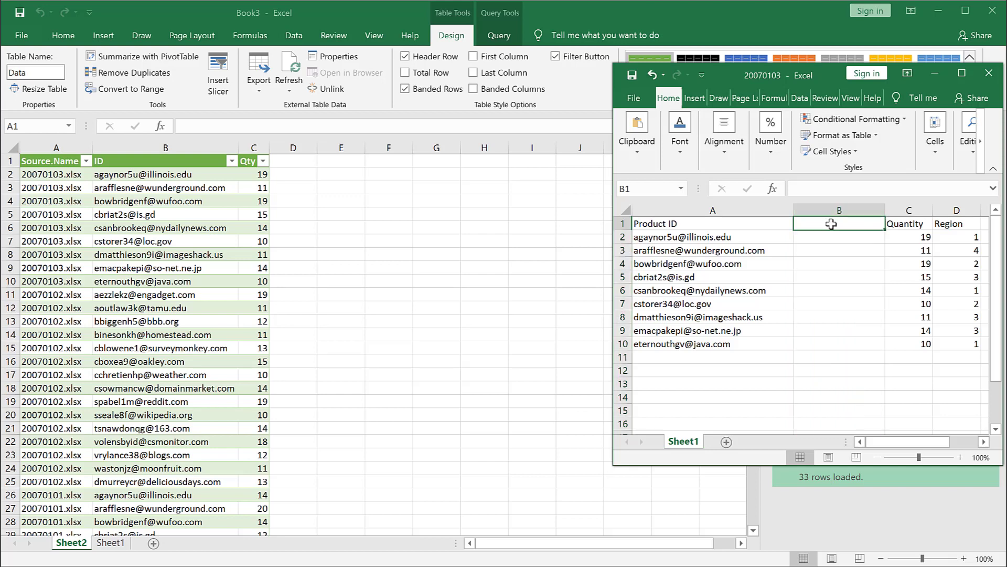
{"action": "type", "text": "employ"}
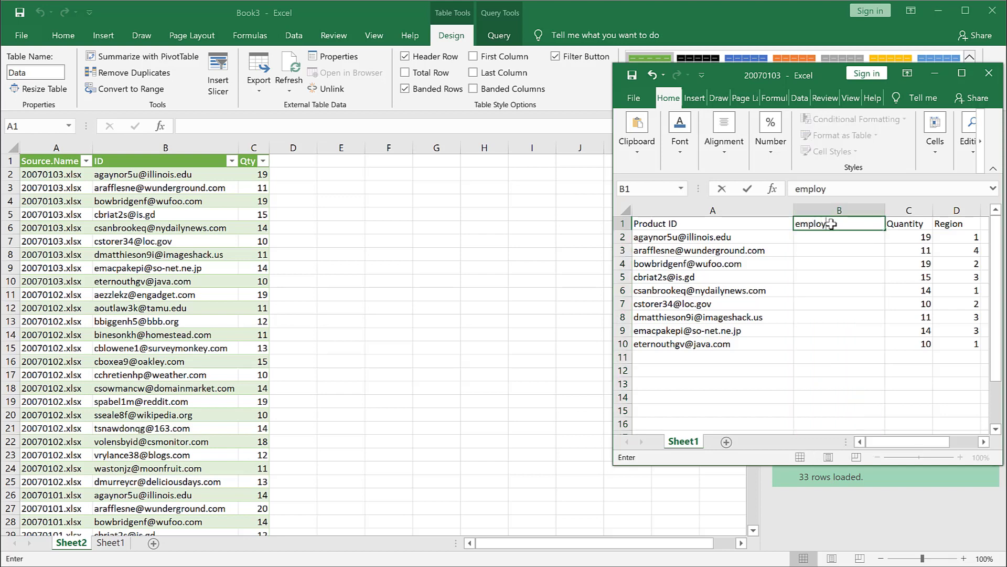
{"action": "type", "text": " ID"}
Step: Fill B2:B10 with =RANDBETWEEN(10,30)
{"action": "left_click_drag", "start_coordinate": [828, 238], "coordinate": [829, 338]}
{"action": "type", "text": "=rand"}
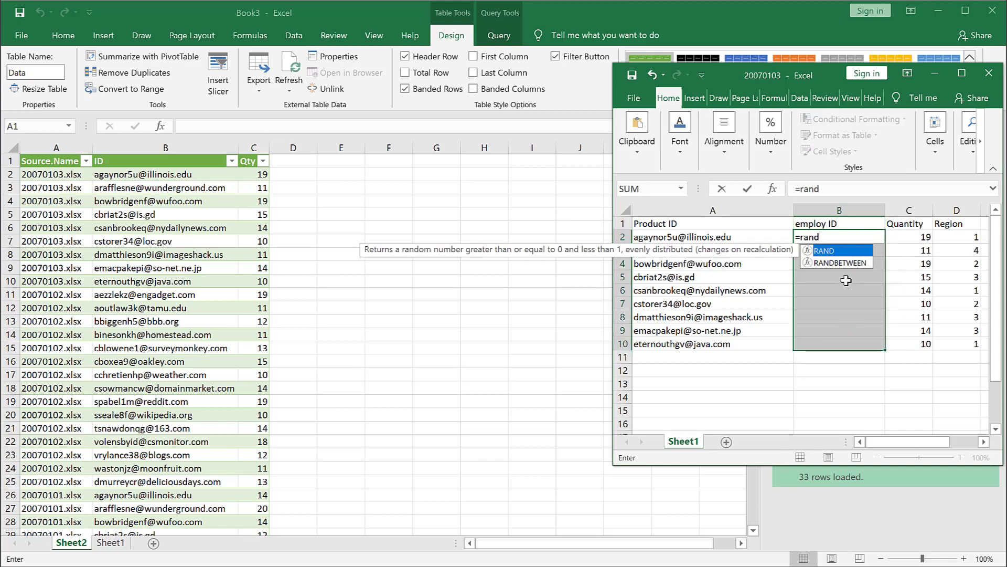
{"action": "double_click", "coordinate": [843, 263]}
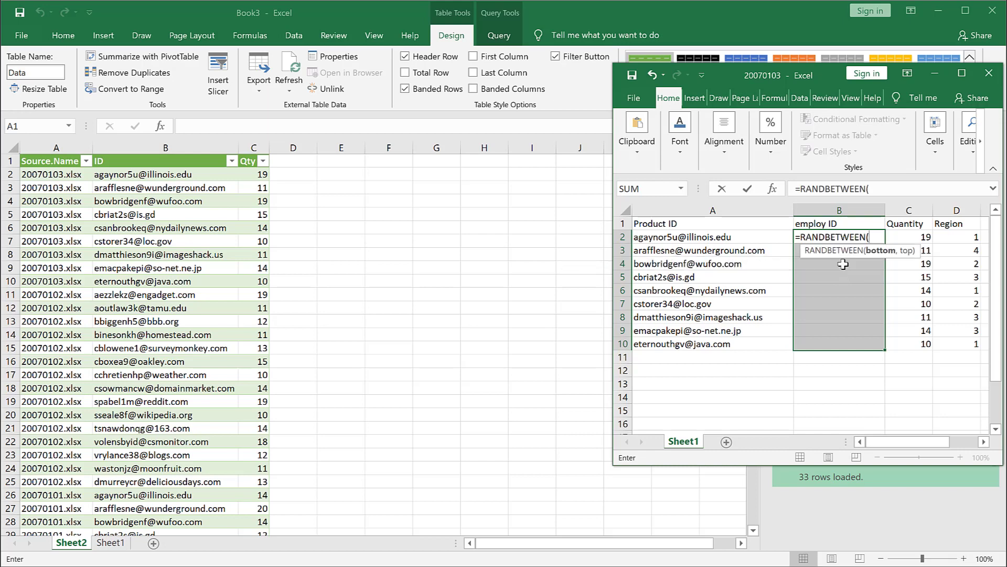
{"action": "type", "text": "10,30"}
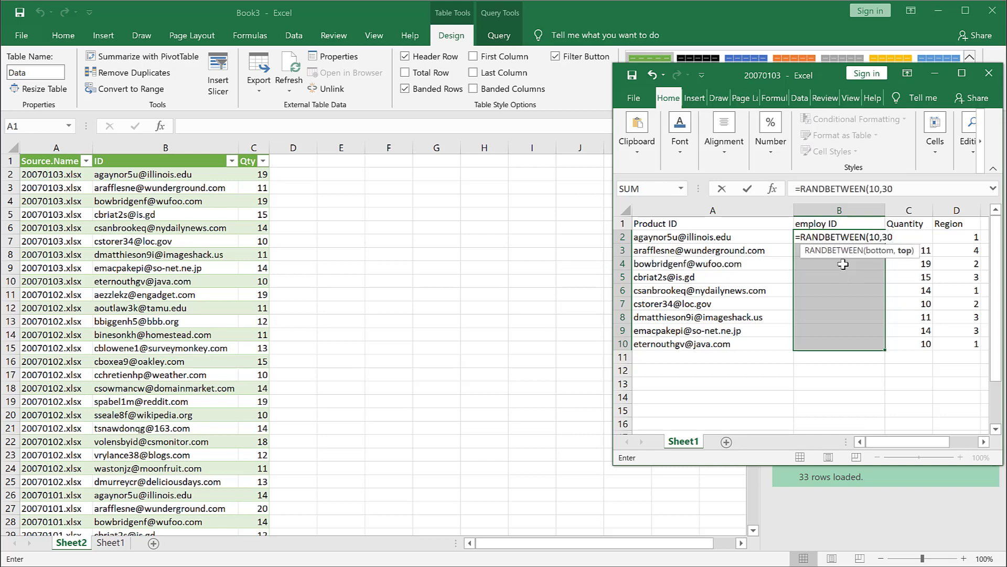
{"action": "type", "text": ")"}
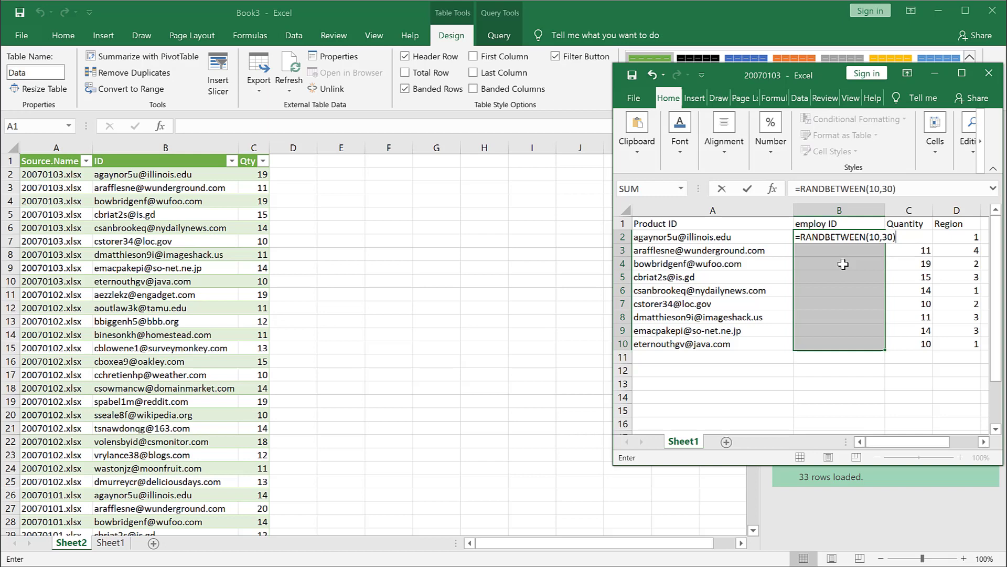
{"action": "key", "text": "ctrl+Return"}
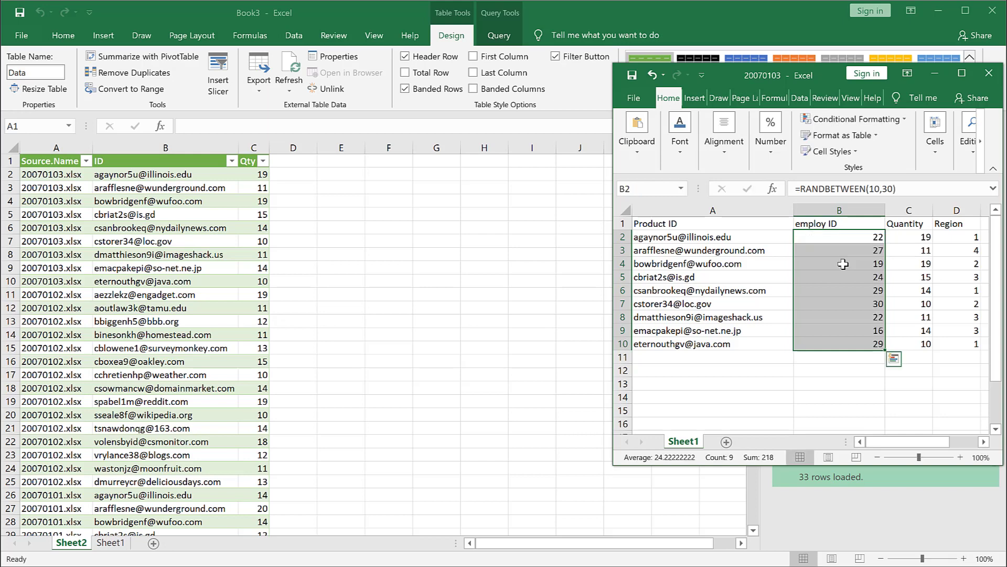
Step: Replace the employ ID formulas with their fixed values using Paste Special > Values
{"action": "key", "text": "ctrl+c"}
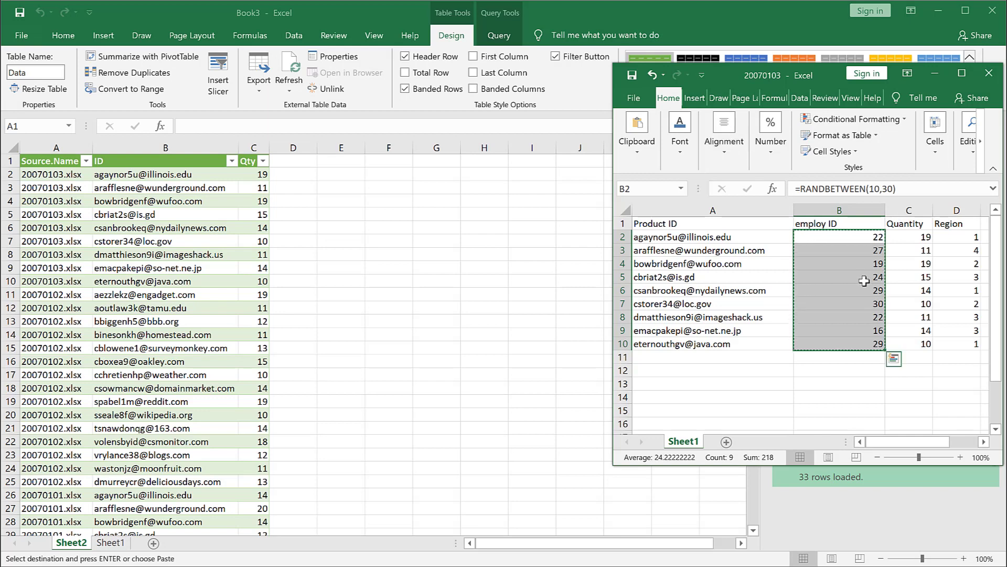
{"action": "key", "text": "alt"}
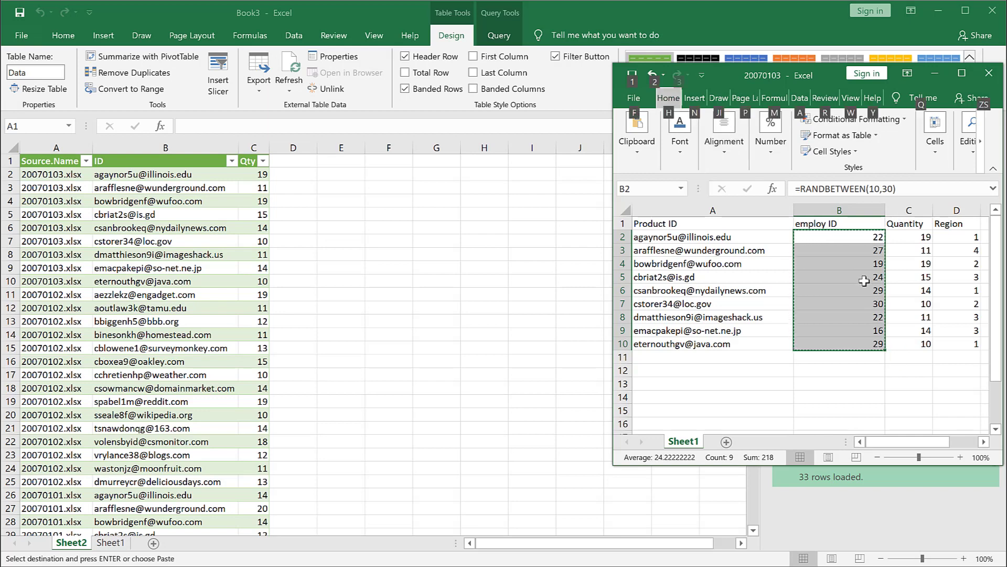
{"action": "key", "text": "e"}
{"action": "key", "text": "s"}
{"action": "key", "text": "v"}
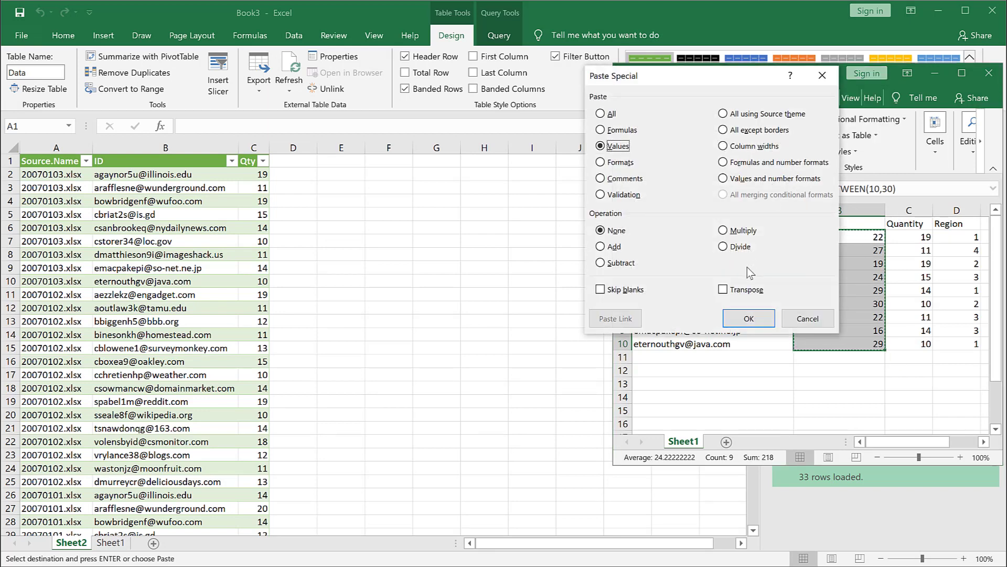
{"action": "key", "text": "Return"}
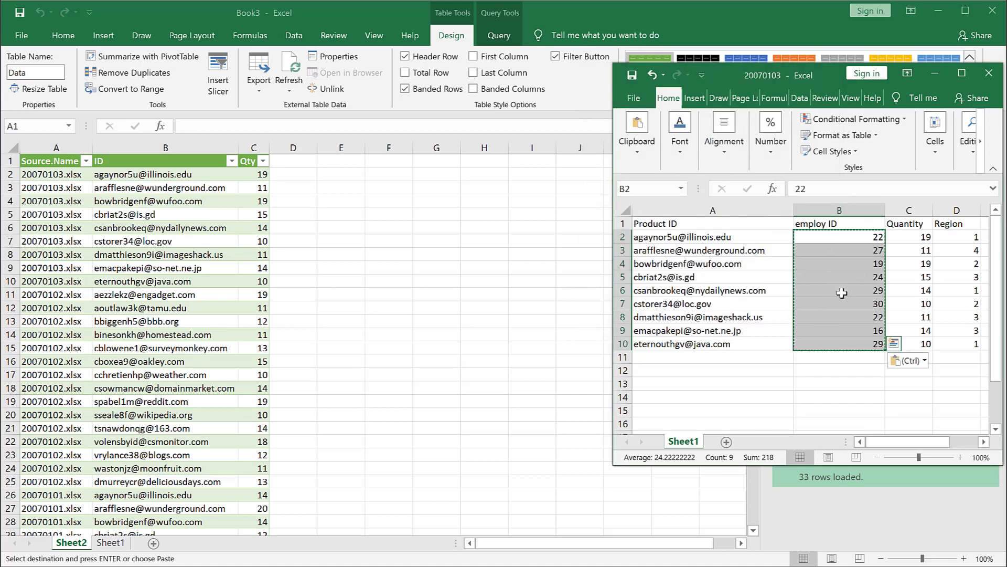
Step: Copy the last Product ID into A11 and insert 222 to make a new ID
{"action": "left_click", "coordinate": [750, 344]}
{"action": "key", "text": "ctrl+c"}
{"action": "left_click", "coordinate": [719, 358]}
{"action": "key", "text": "ctrl+v"}
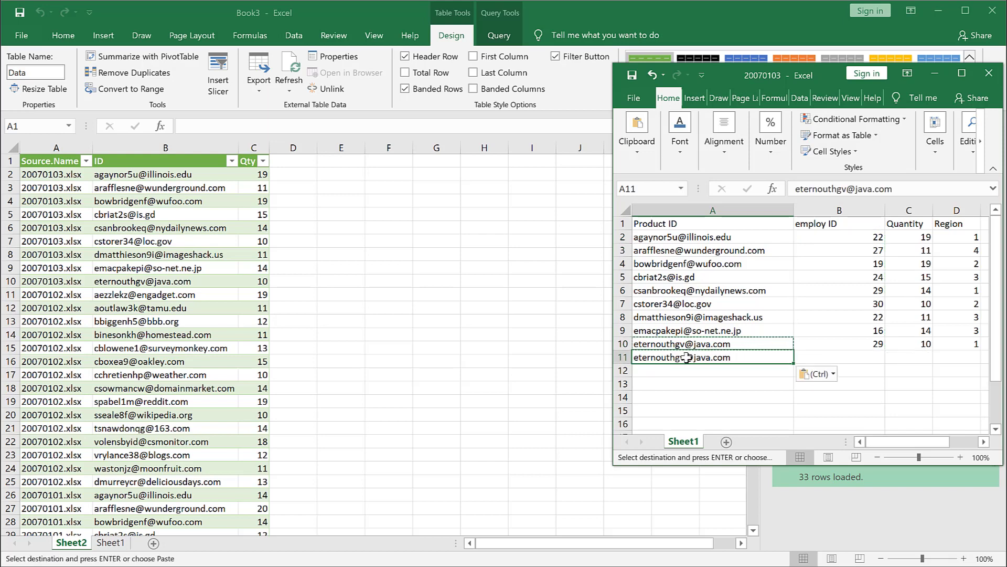
{"action": "left_click", "coordinate": [847, 189]}
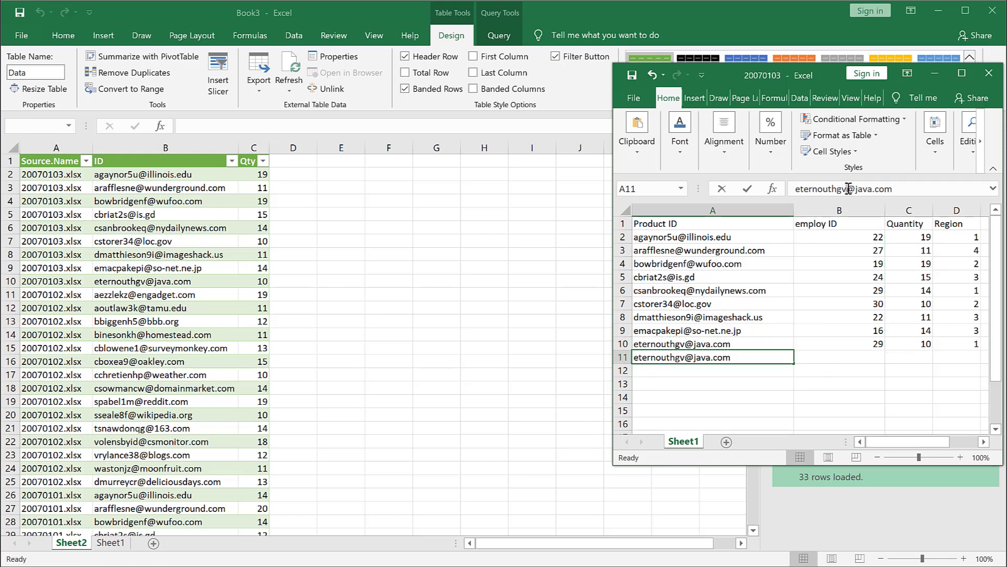
{"action": "type", "text": "222"}
Step: Enter employ ID 100, Quantity 100000 and Region 2 in row 11, then save the workbook
{"action": "left_click", "coordinate": [840, 355]}
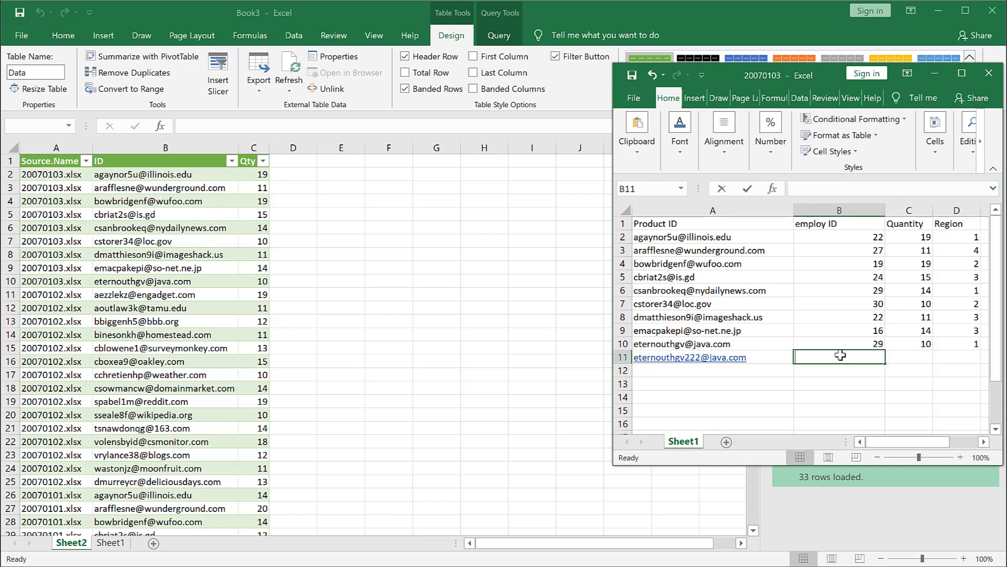
{"action": "type", "text": "100"}
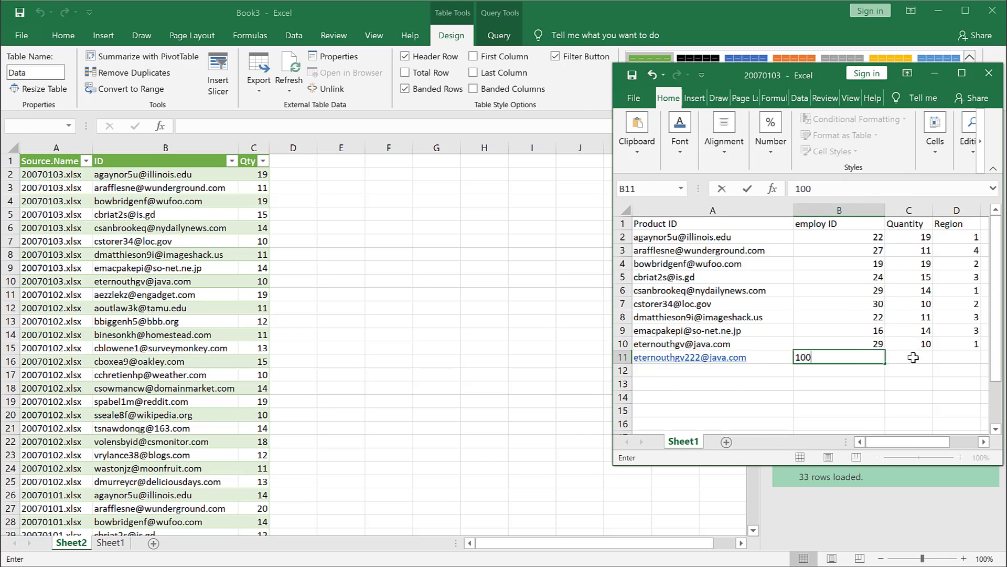
{"action": "left_click", "coordinate": [913, 357]}
{"action": "type", "text": "100000"}
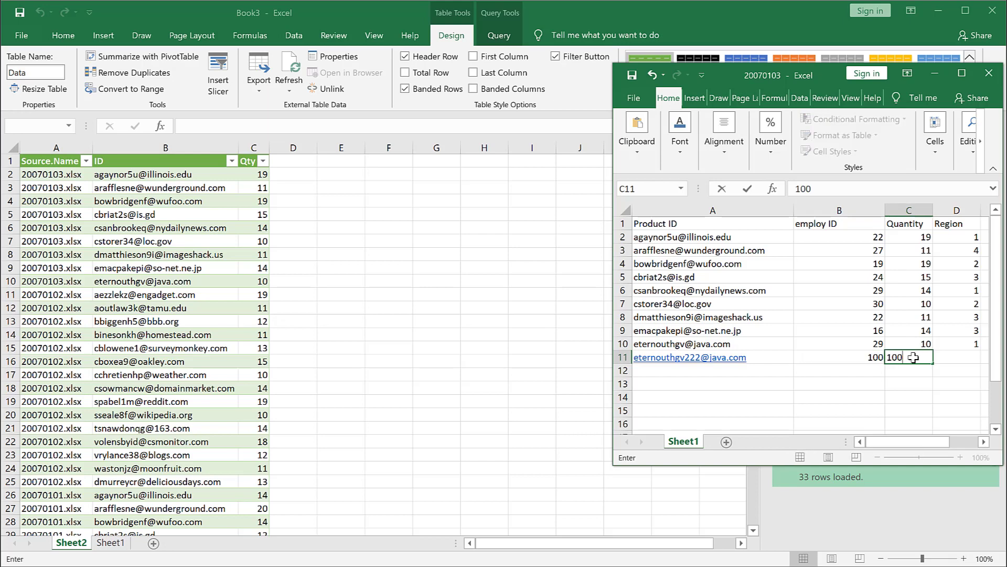
{"action": "left_click", "coordinate": [959, 357]}
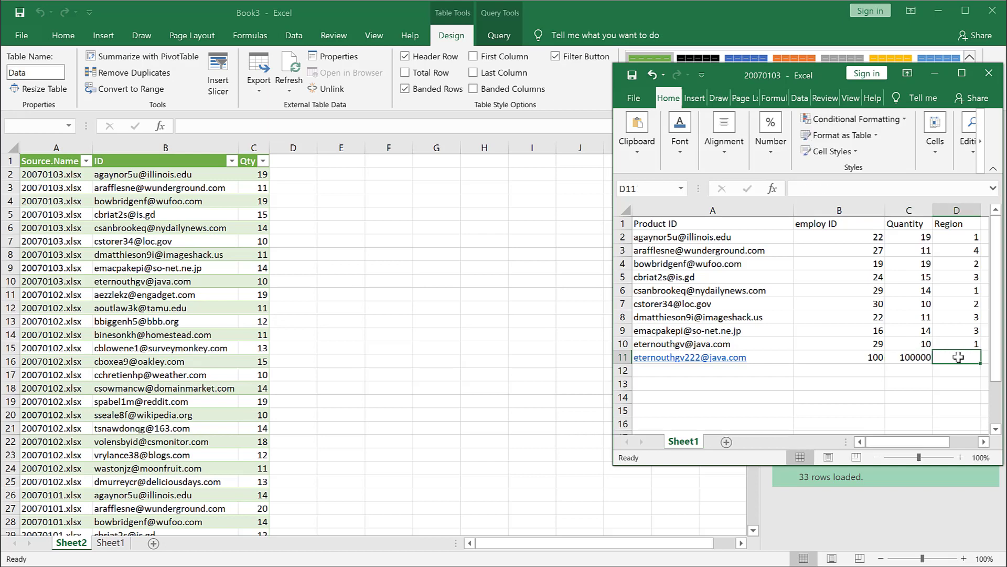
{"action": "type", "text": "2"}
{"action": "left_click", "coordinate": [907, 405]}
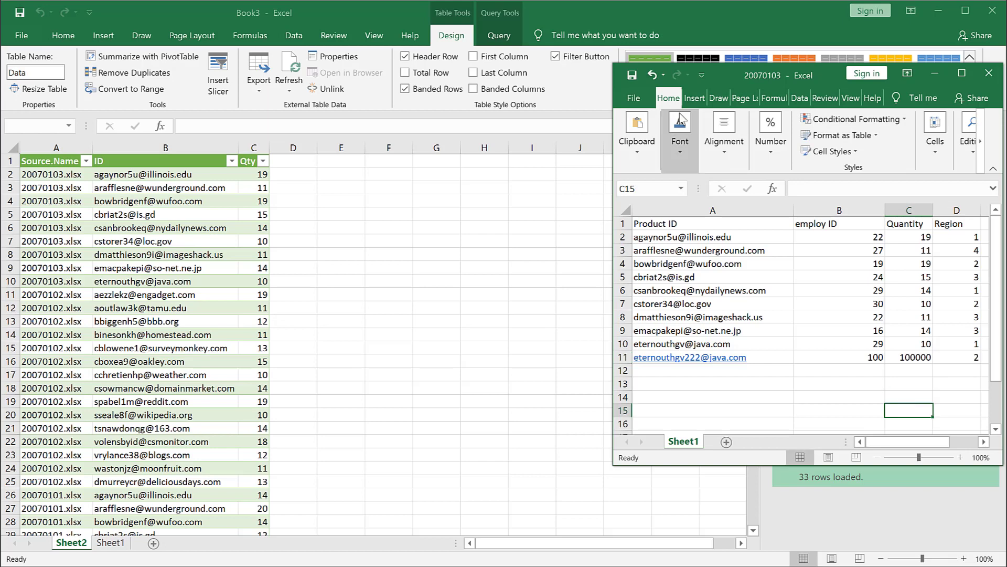
{"action": "left_click", "coordinate": [636, 75]}
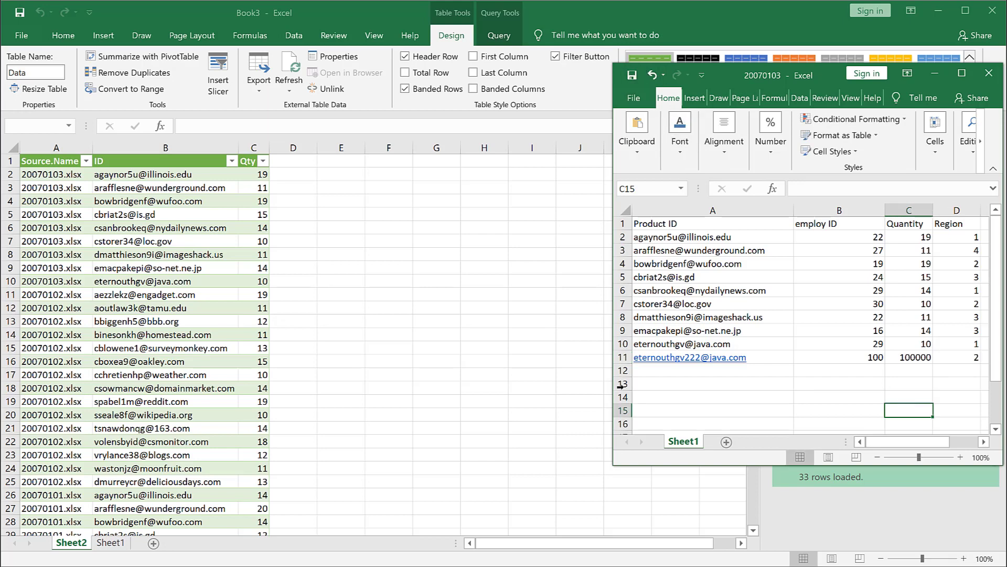
{"action": "key", "text": "alt+Tab"}
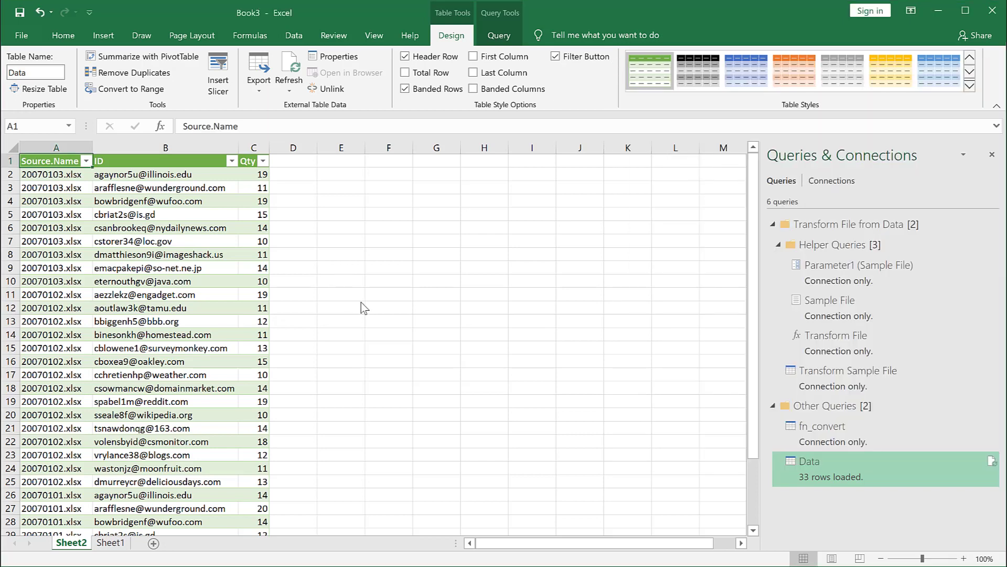
Step: Refresh the Data table to 34 rows, check the new Qty 100000 row, then view Sheet1
{"action": "right_click", "coordinate": [177, 283]}
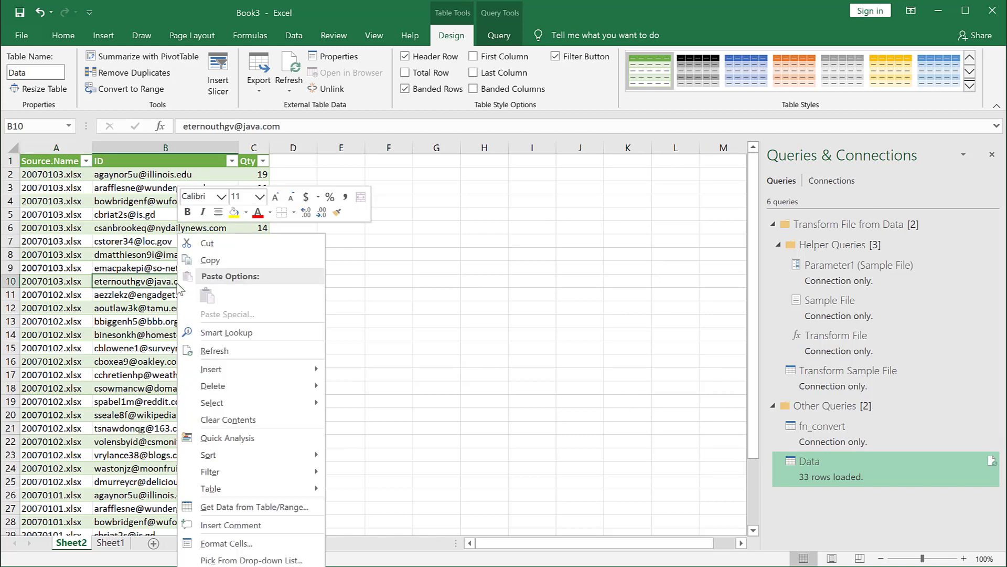
{"action": "left_click", "coordinate": [229, 348]}
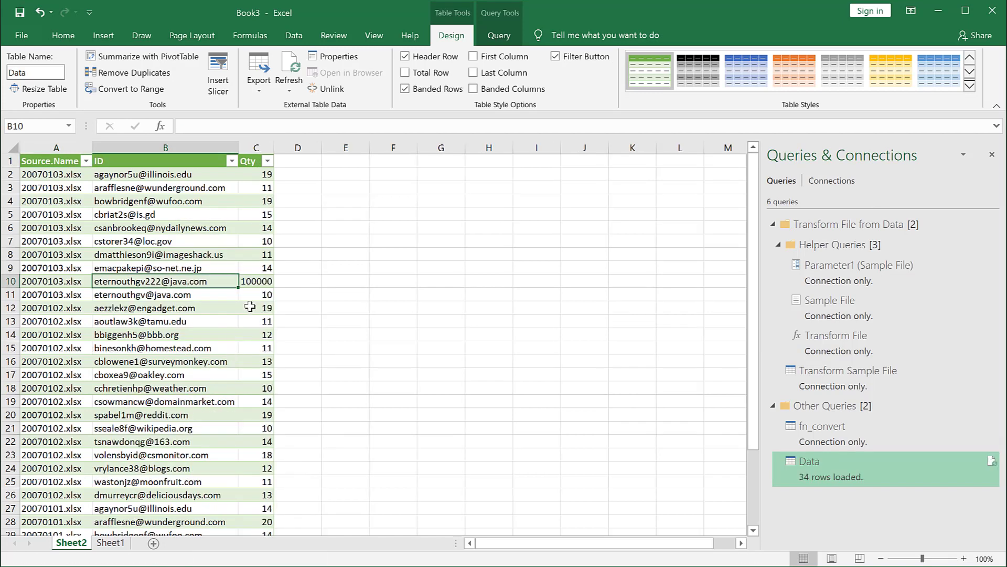
{"action": "left_click_drag", "start_coordinate": [212, 281], "coordinate": [273, 283]}
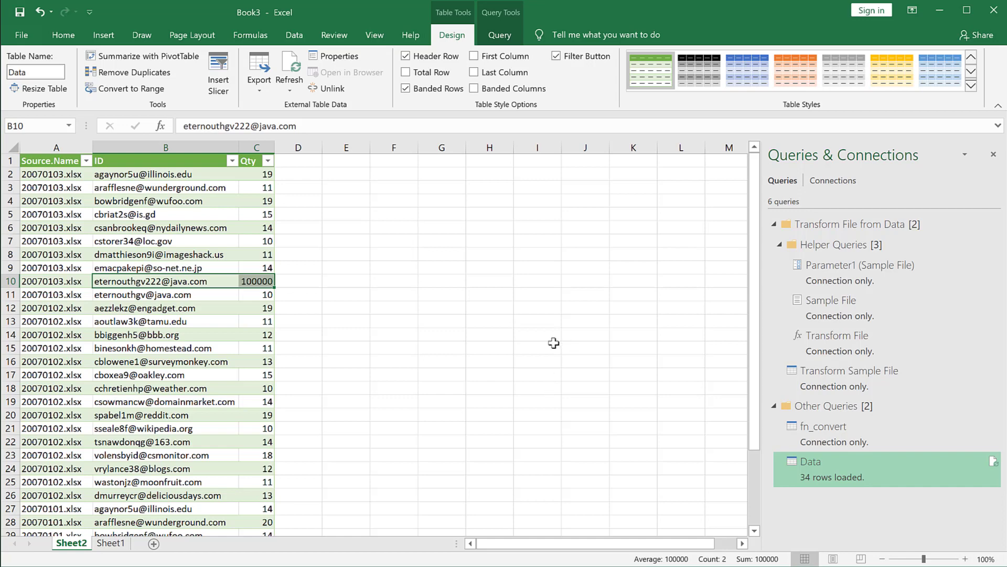
{"action": "left_click", "coordinate": [117, 543]}
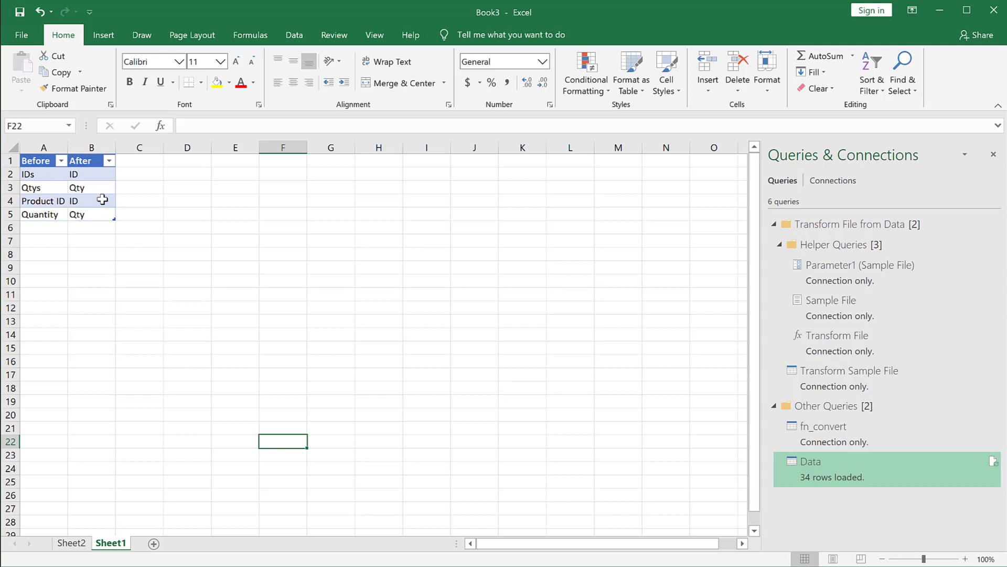
Step: Open Transform Sample File for editing, previewing its ID and Qty columns over nine rows
{"action": "key", "text": "alt+Tab"}
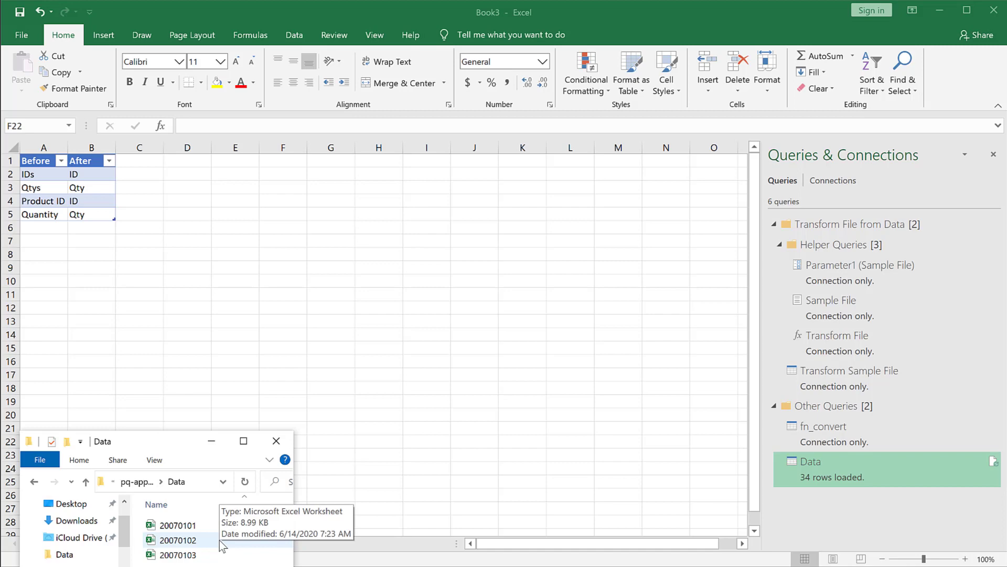
{"action": "key", "text": "alt+Tab"}
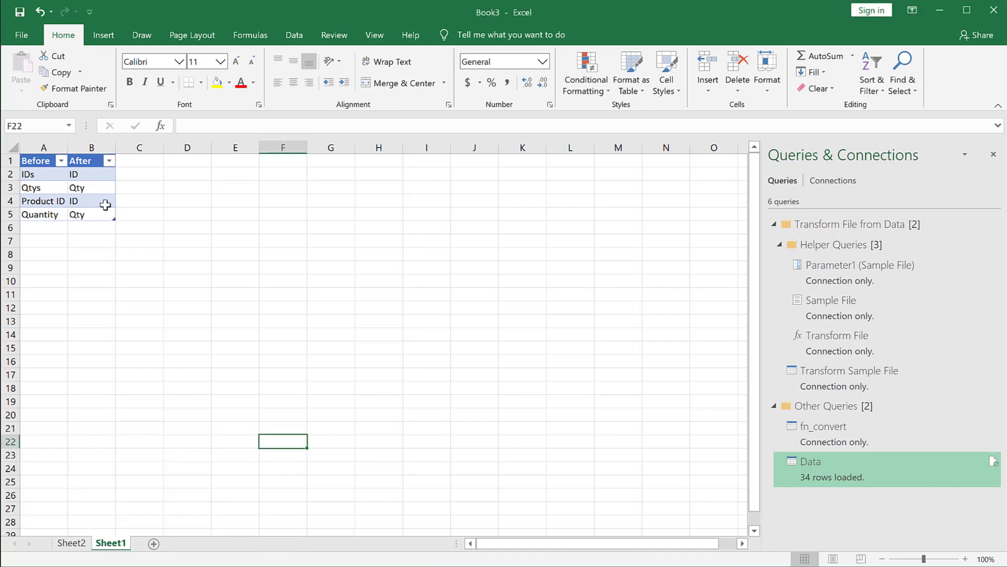
{"action": "left_click", "coordinate": [91, 199]}
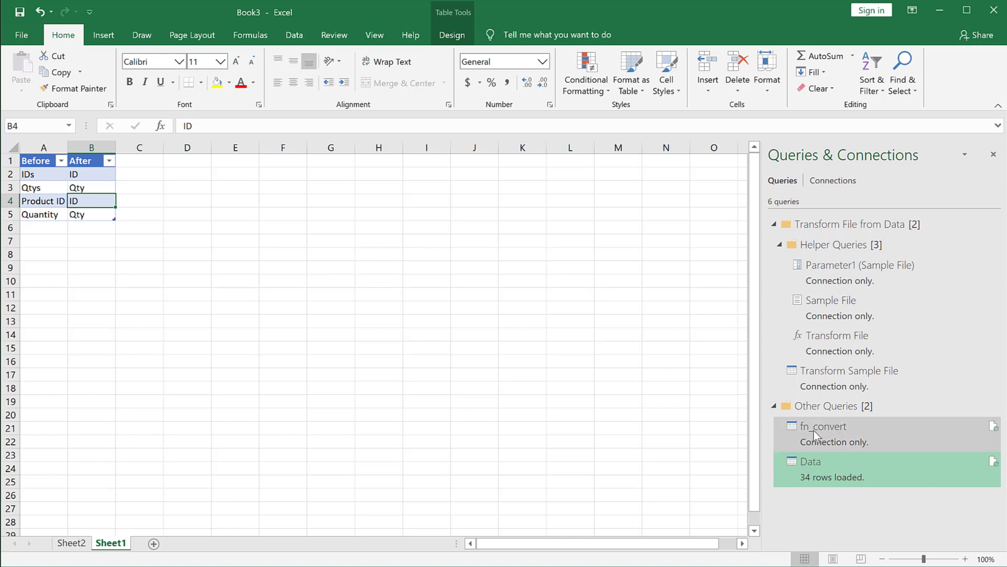
{"action": "mouse_move", "coordinate": [814, 430]}
{"action": "left_click", "coordinate": [379, 358]}
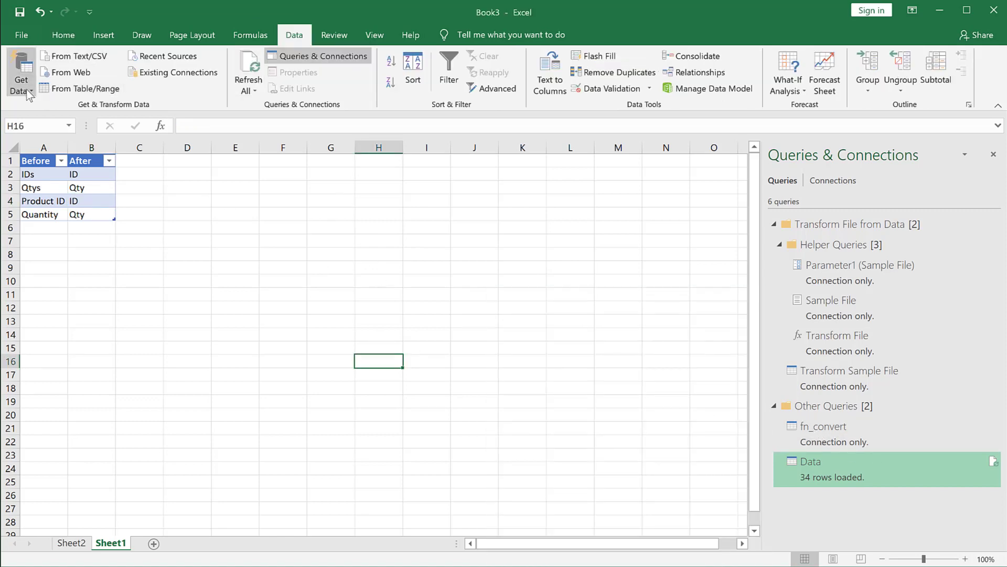
{"action": "left_click", "coordinate": [21, 73]}
{"action": "mouse_move", "coordinate": [141, 124]}
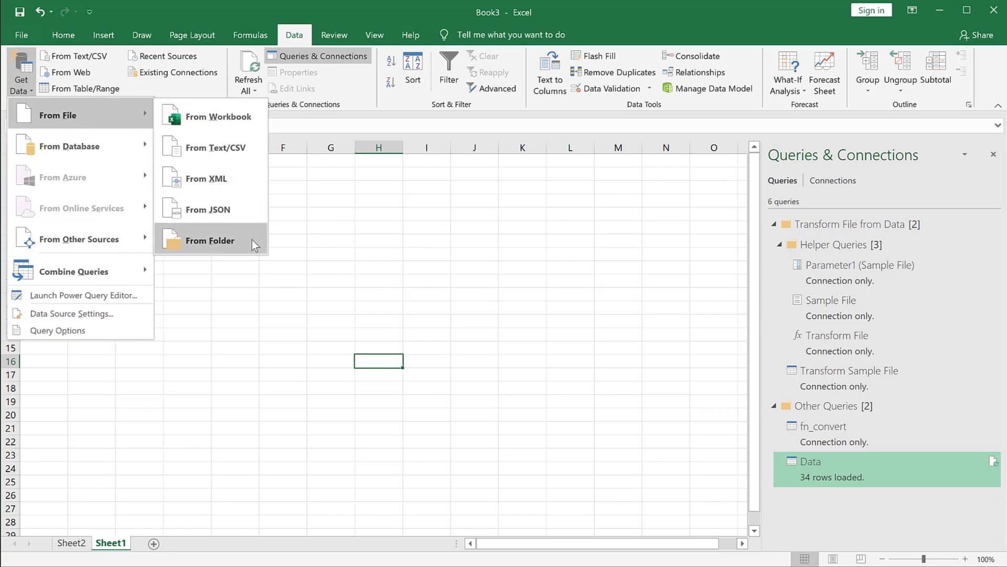
{"action": "left_click", "coordinate": [401, 273]}
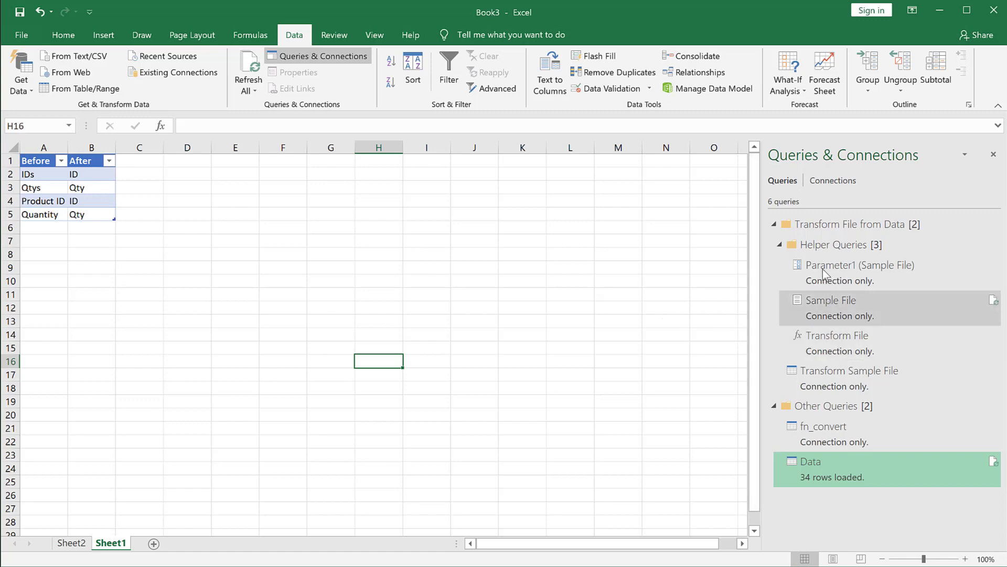
{"action": "left_click", "coordinate": [820, 381]}
{"action": "double_click", "coordinate": [820, 380]}
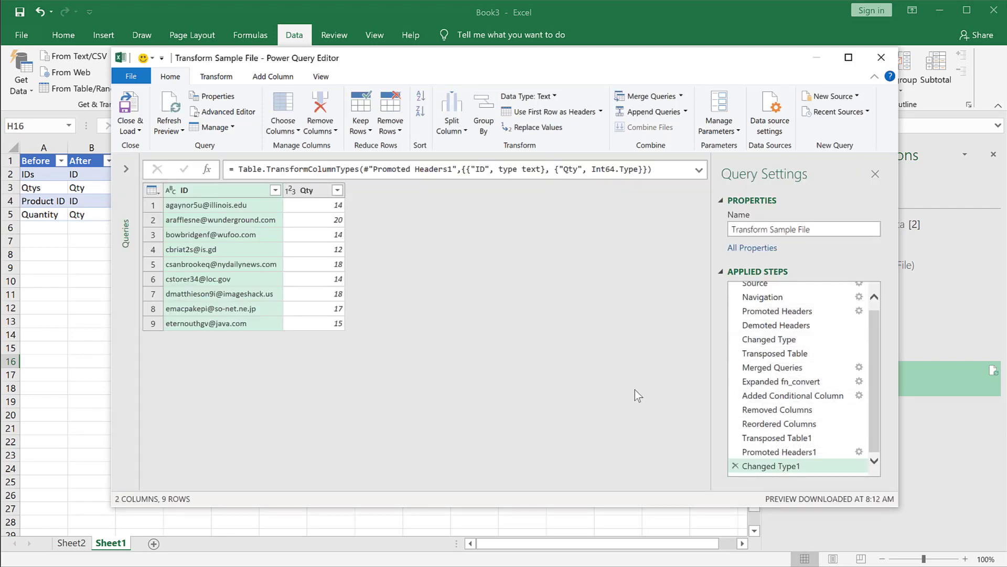
Step: Close & Load the editor and return to Sheet2's 34-row combined Data table
{"action": "left_click", "coordinate": [127, 108]}
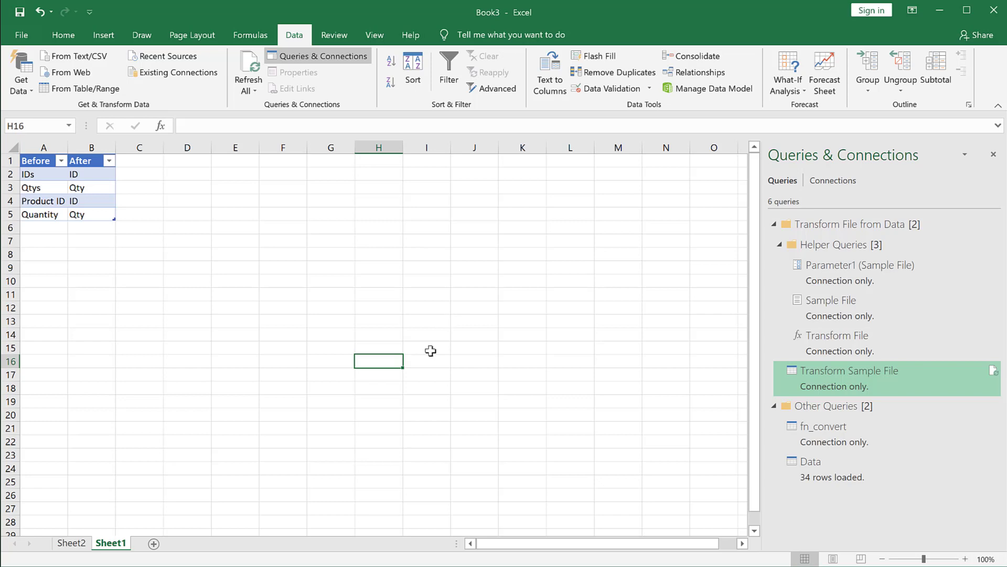
{"action": "key", "text": "alt+Tab"}
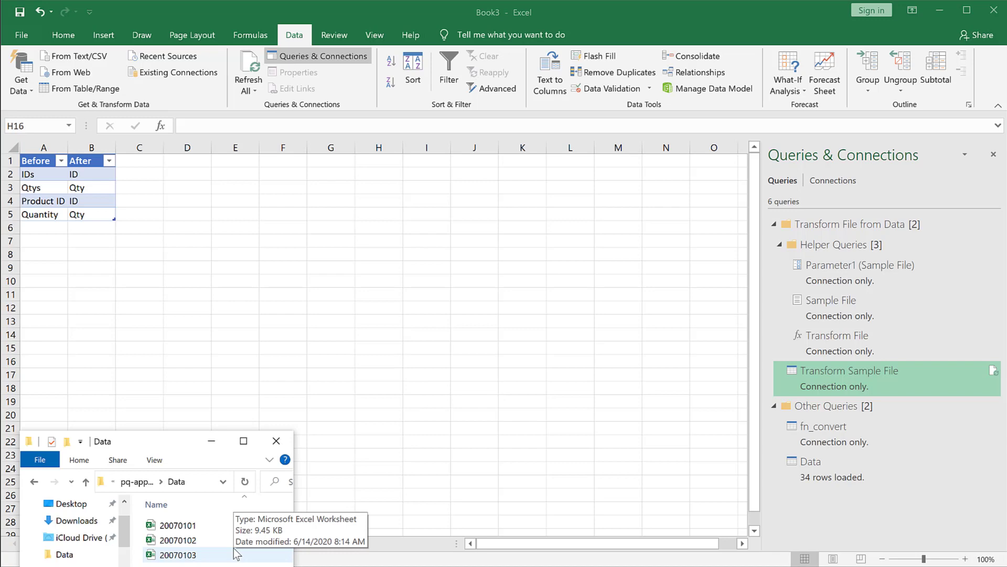
{"action": "left_click", "coordinate": [976, 467]}
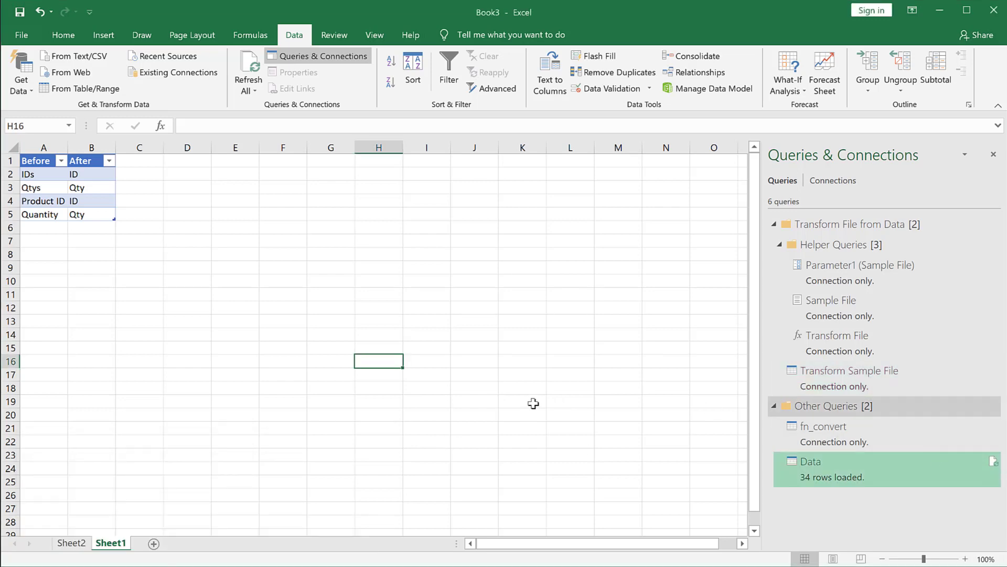
{"action": "left_click", "coordinate": [72, 542]}
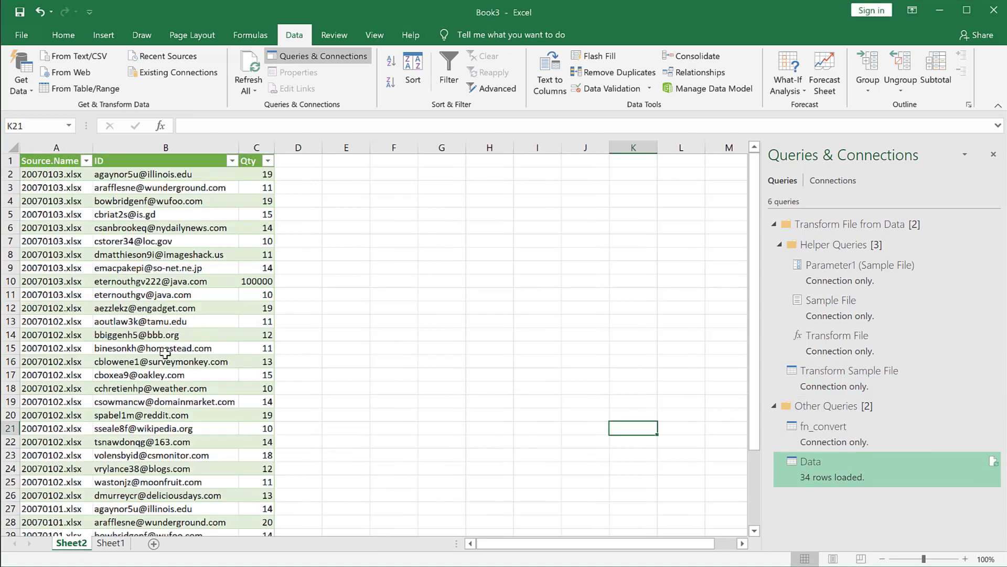